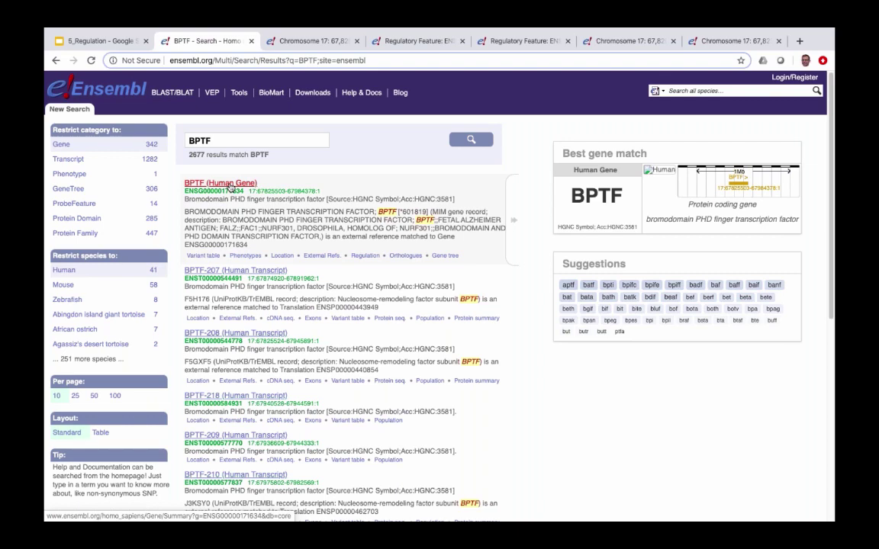
# Open the human BPTF gene from the search results and switch to its location view on chromosome 17
pyautogui.click(226, 186)
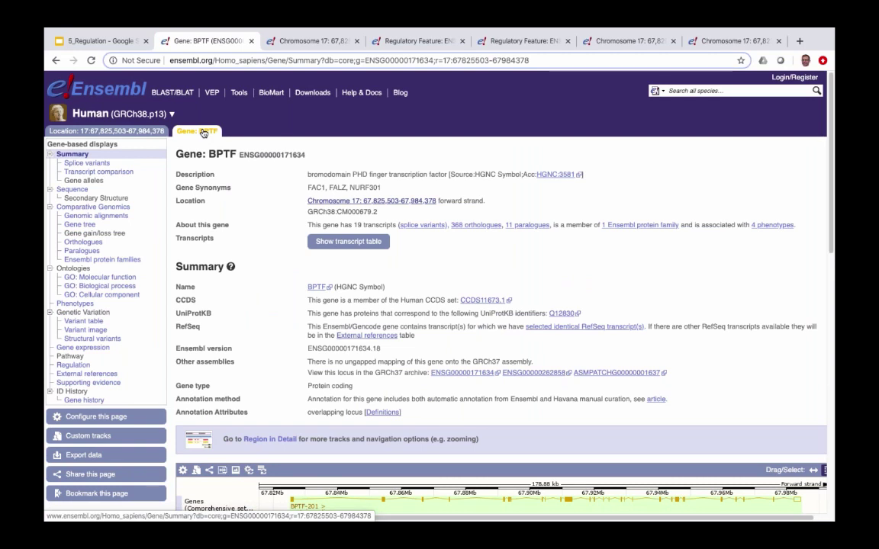
pyautogui.click(114, 133)
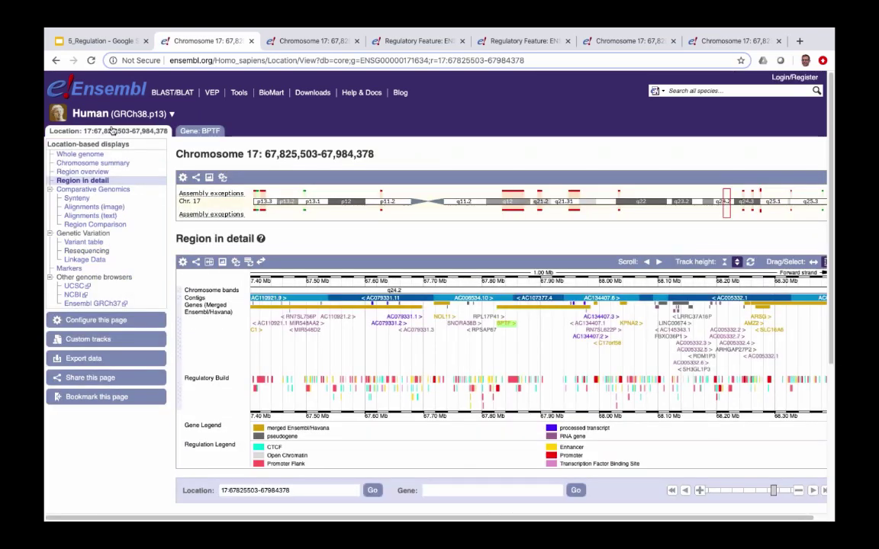
# Examine the BPTF transcripts, the Regulatory Build track and the variant, regulation and gene legends in the detailed region view
pyautogui.scroll(-1, 138, 428)
pyautogui.scroll(-3, 137, 429)
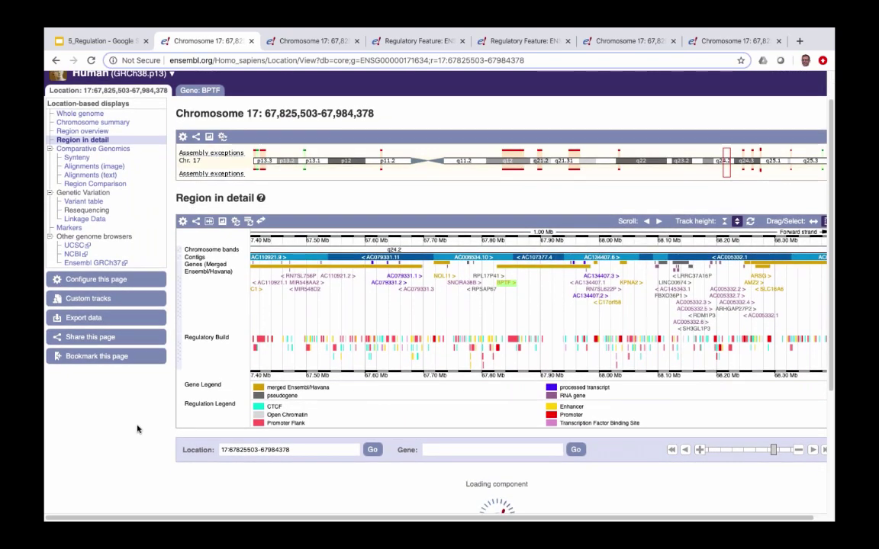
pyautogui.scroll(-5, 145, 431)
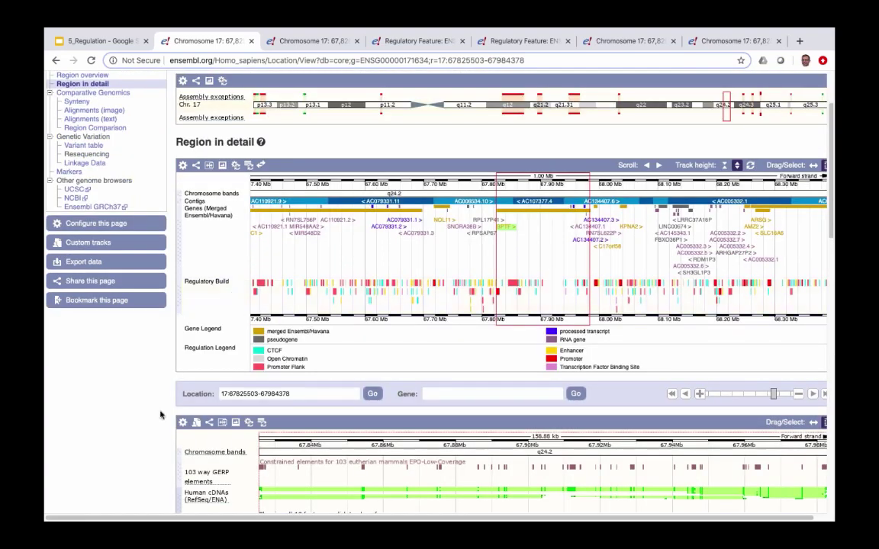
pyautogui.scroll(-5, 144, 394)
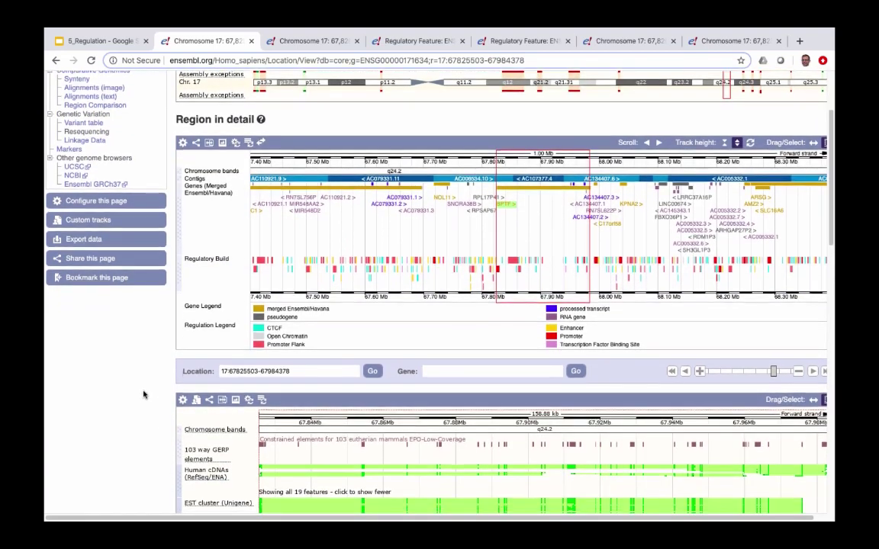
pyautogui.scroll(-10, 142, 395)
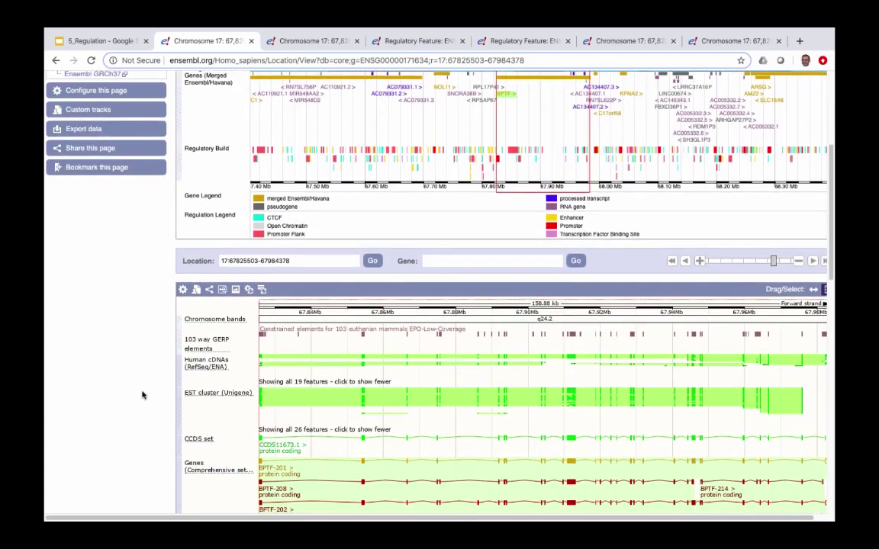
pyautogui.scroll(-5, 140, 395)
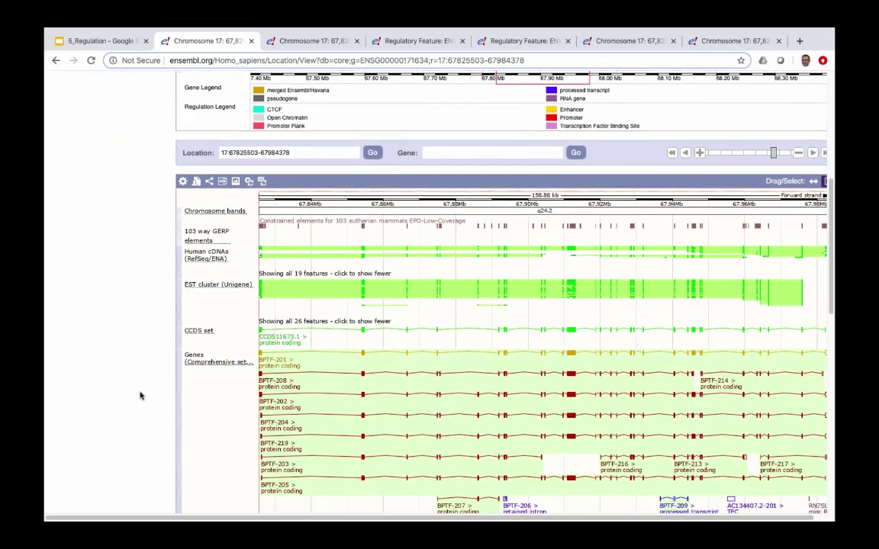
pyautogui.scroll(-5, 141, 395)
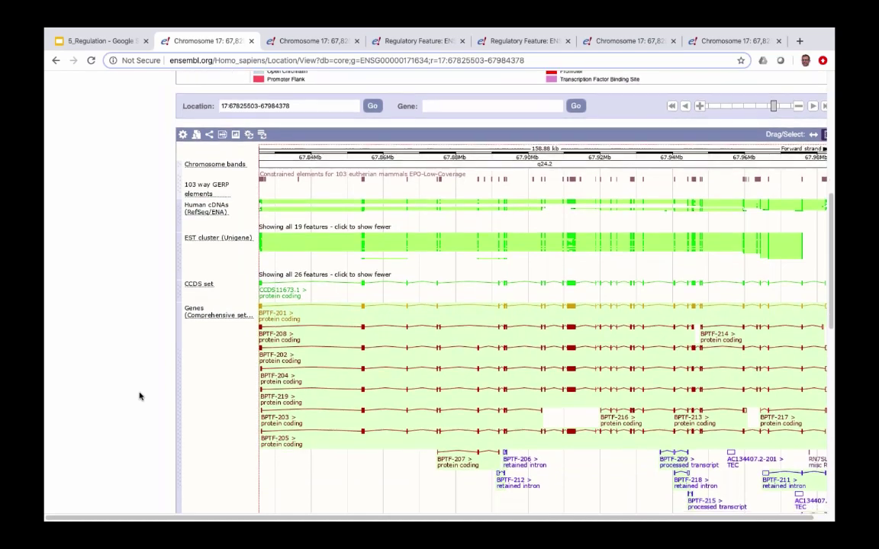
pyautogui.scroll(-6, 139, 396)
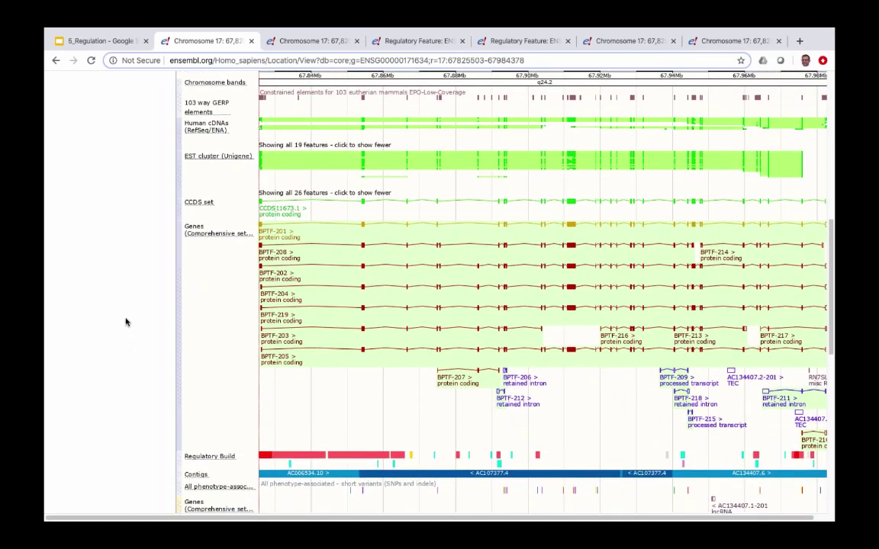
pyautogui.scroll(-1, 127, 322)
pyautogui.scroll(-2, 126, 322)
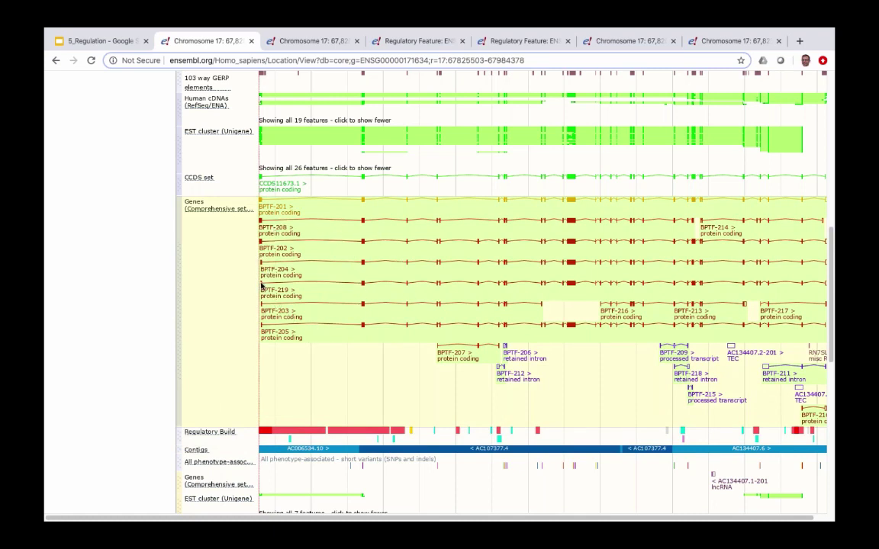
pyautogui.scroll(-1, 81, 269)
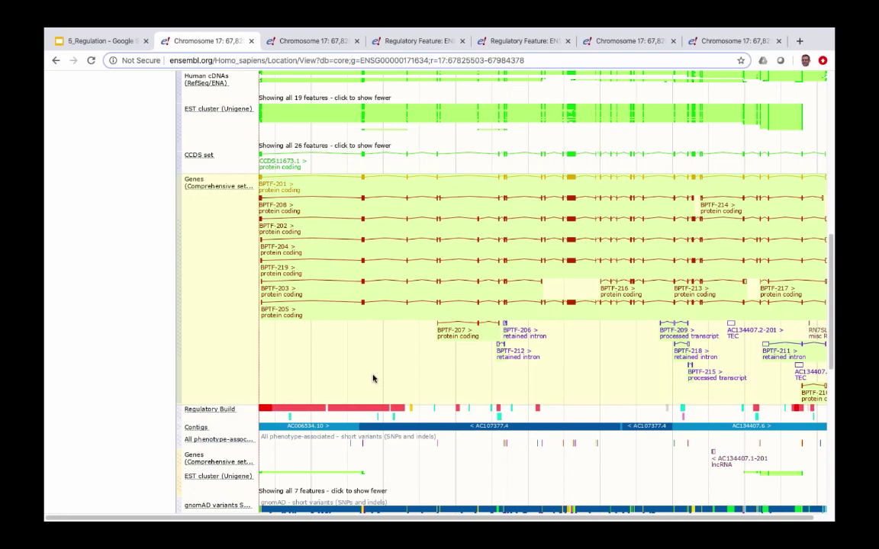
pyautogui.scroll(-6, 373, 378)
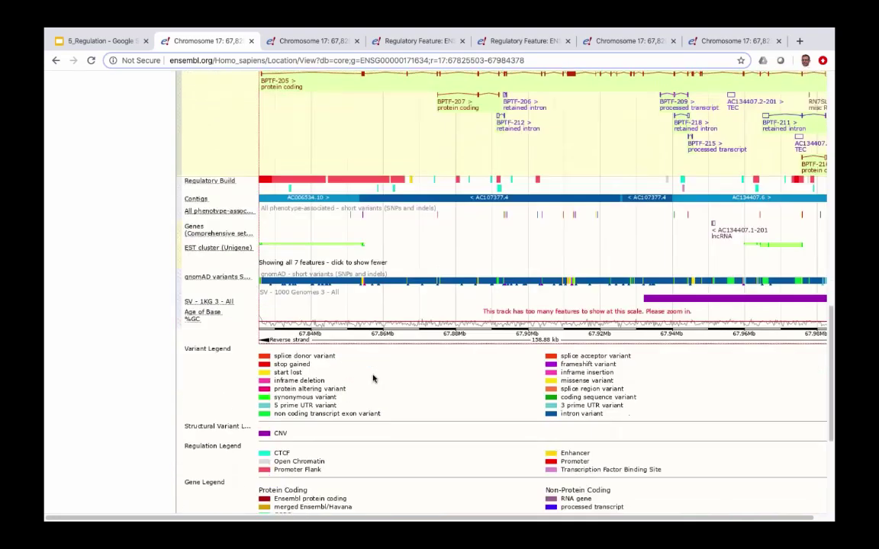
pyautogui.scroll(-2, 373, 378)
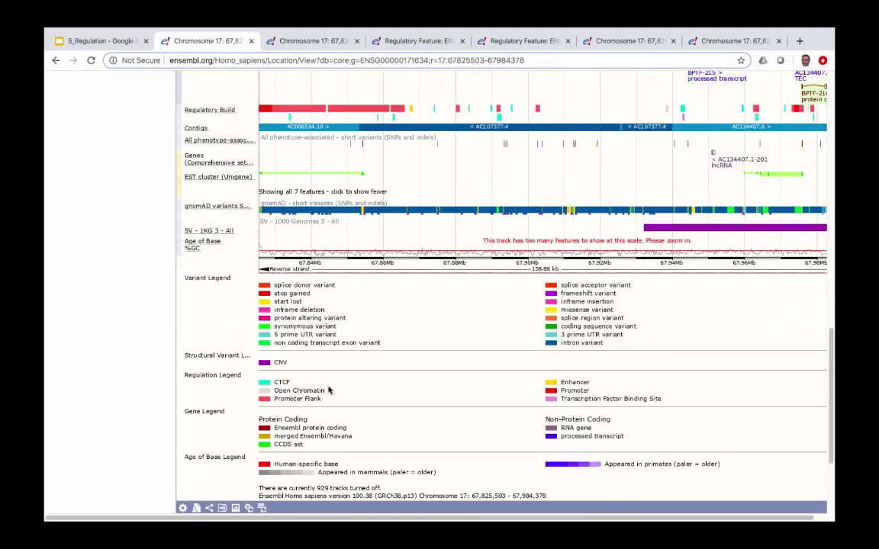
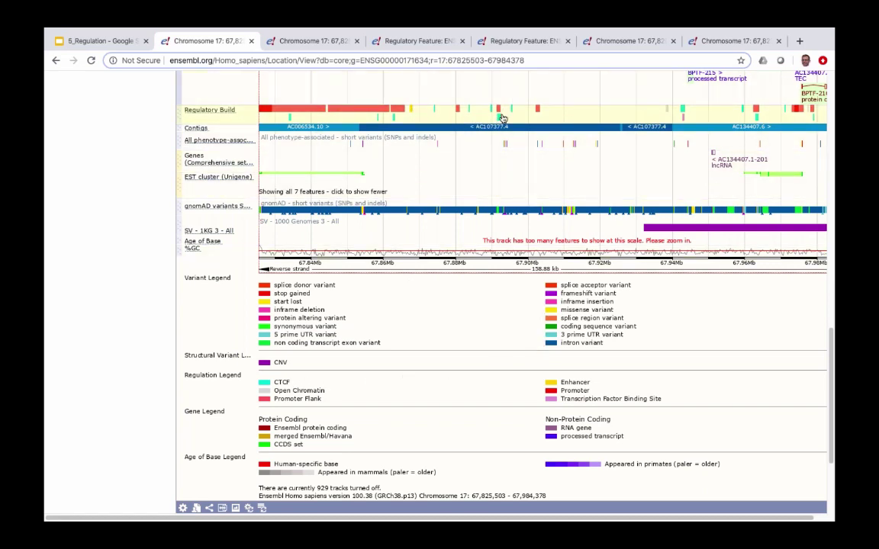
pyautogui.scroll(2, 312, 140)
pyautogui.scroll(5, 313, 141)
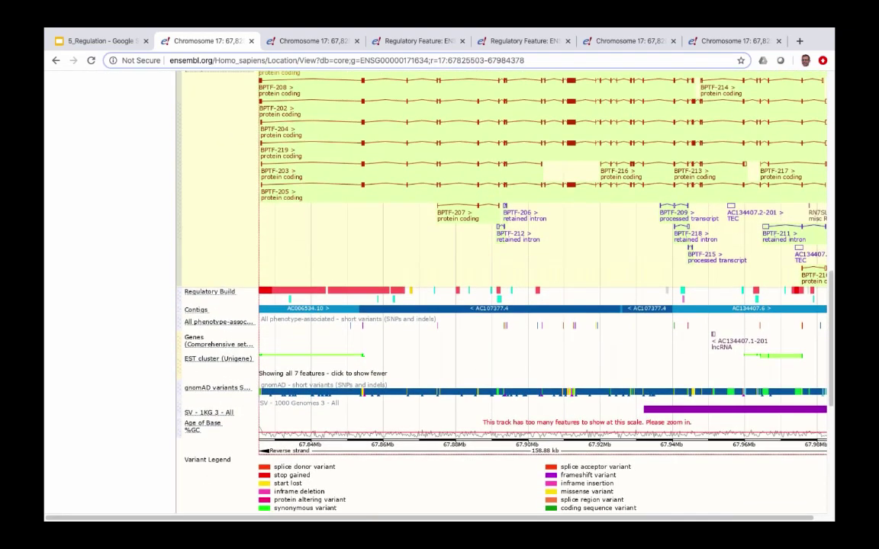
pyautogui.scroll(1, 504, 267)
pyautogui.scroll(1, 305, 174)
pyautogui.scroll(1, 305, 179)
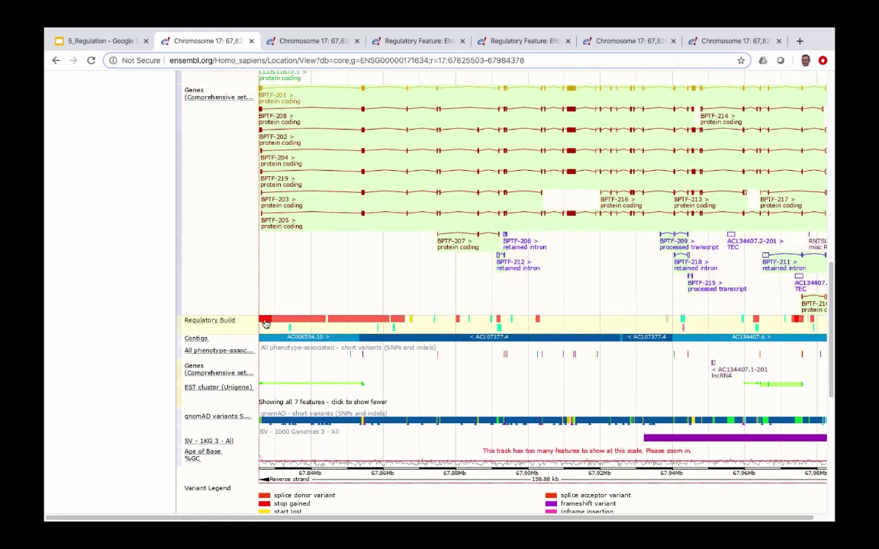
pyautogui.scroll(1, 265, 323)
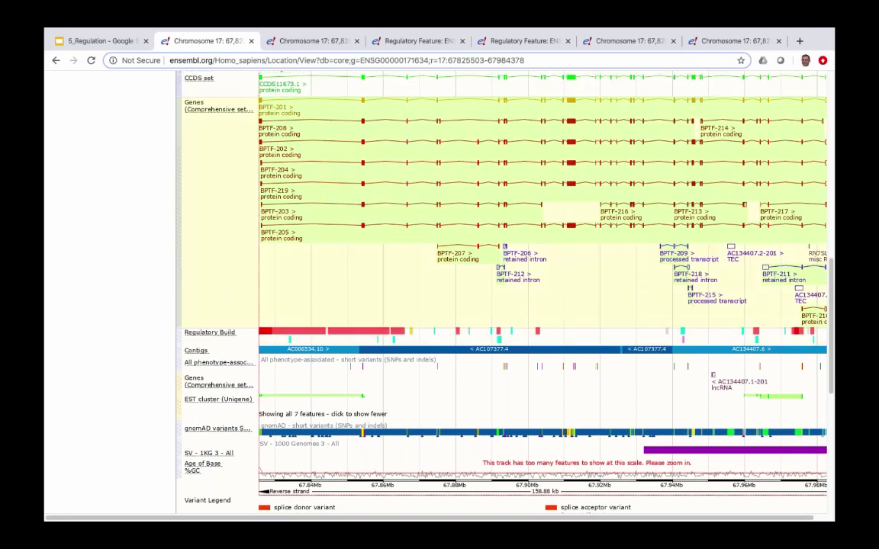
pyautogui.scroll(1, 262, 334)
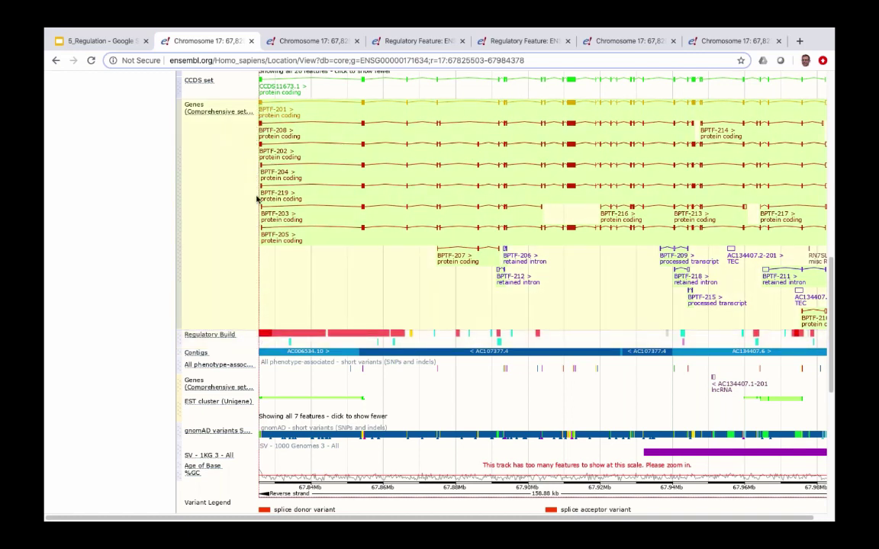
pyautogui.click(266, 336)
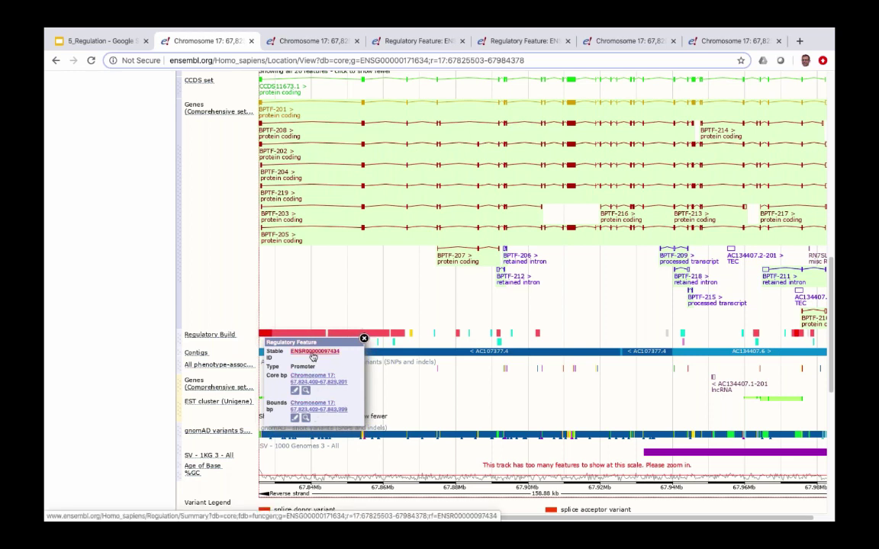
pyautogui.click(312, 353)
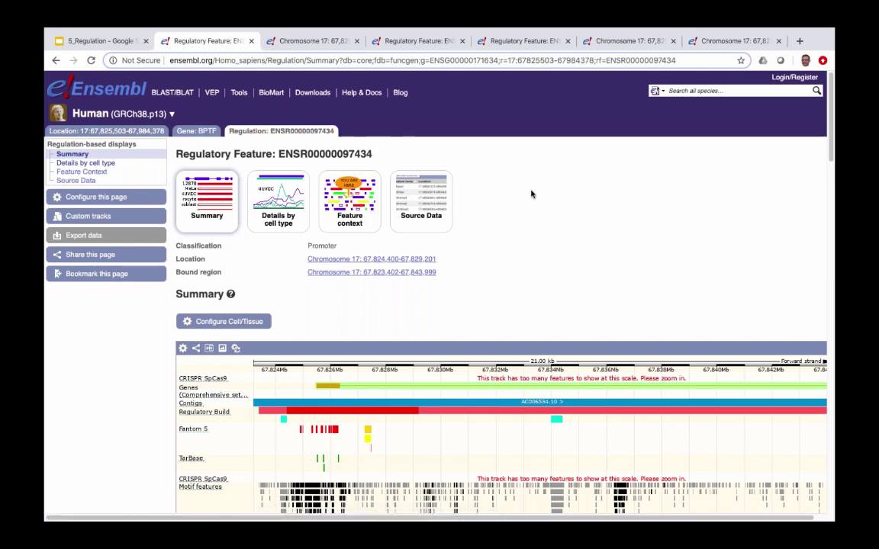
# Examine the promoter's summary image, including the Regulatory Build, Fantom 5, TarBase and motif features tracks
pyautogui.scroll(-1, 532, 194)
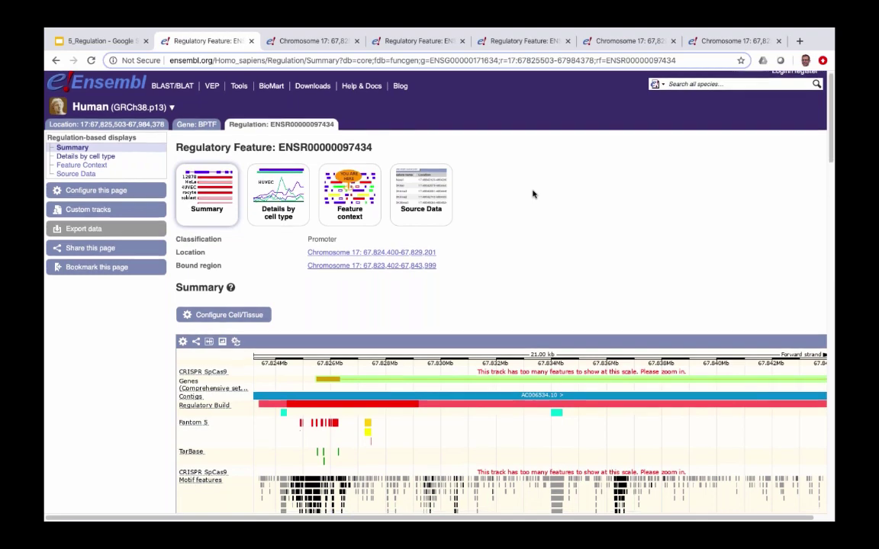
pyautogui.scroll(-5, 533, 194)
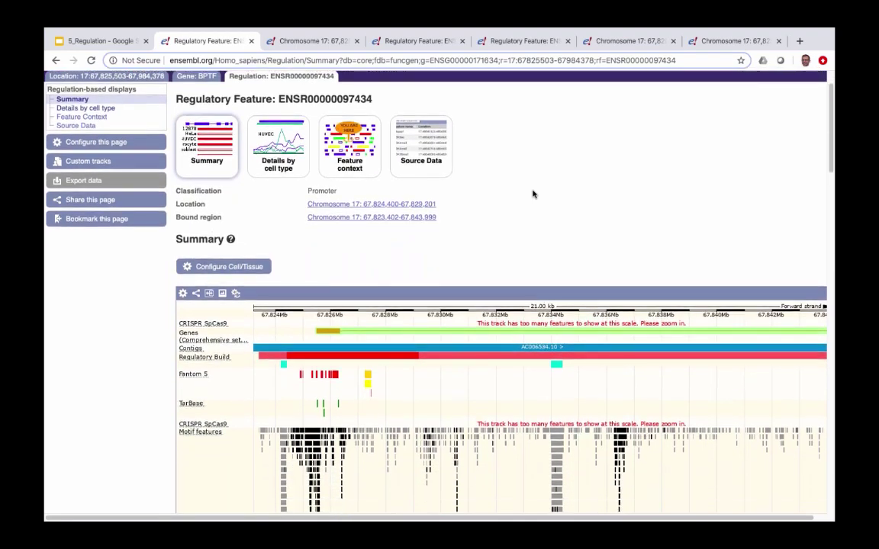
pyautogui.scroll(-6, 533, 193)
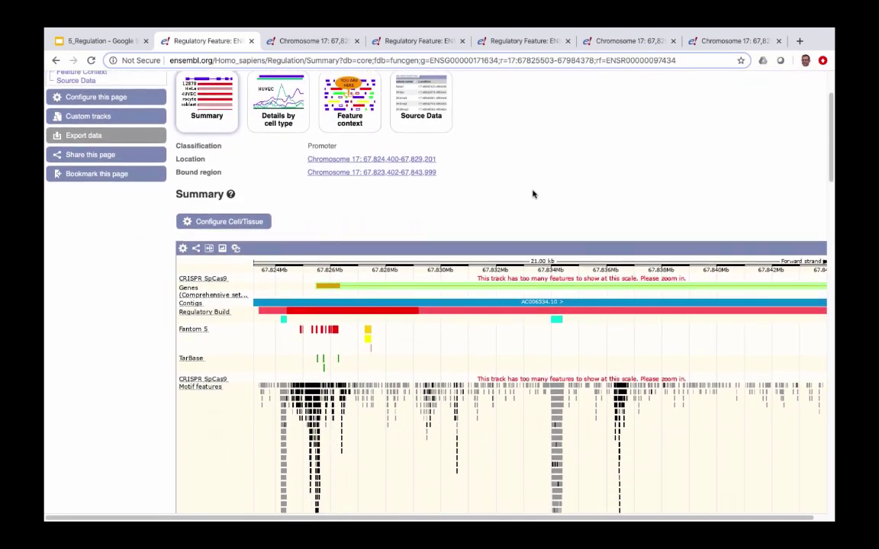
pyautogui.scroll(-7, 533, 194)
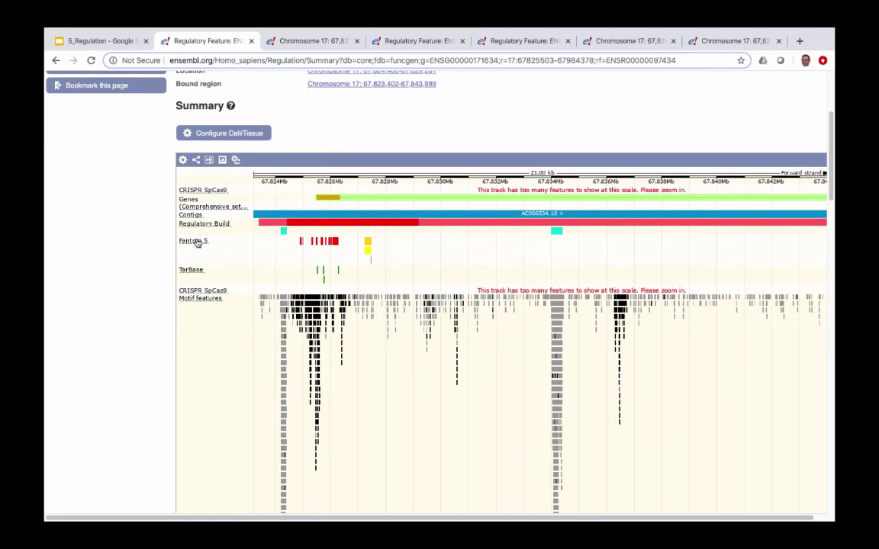
pyautogui.scroll(-5, 127, 233)
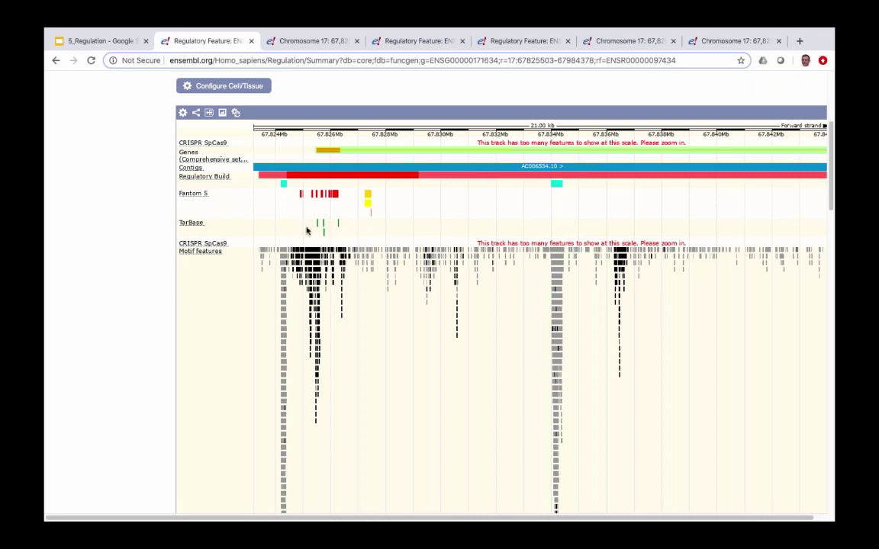
pyautogui.scroll(-2, 122, 217)
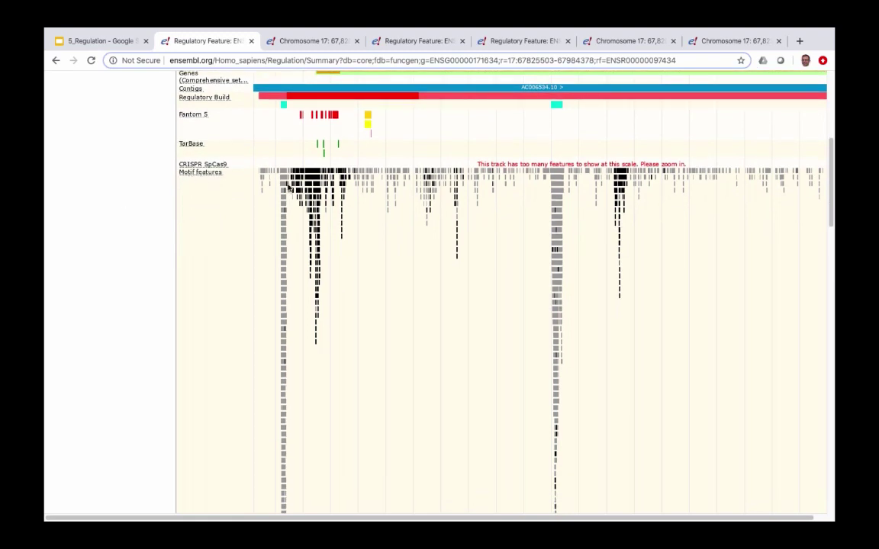
pyautogui.scroll(-1, 293, 173)
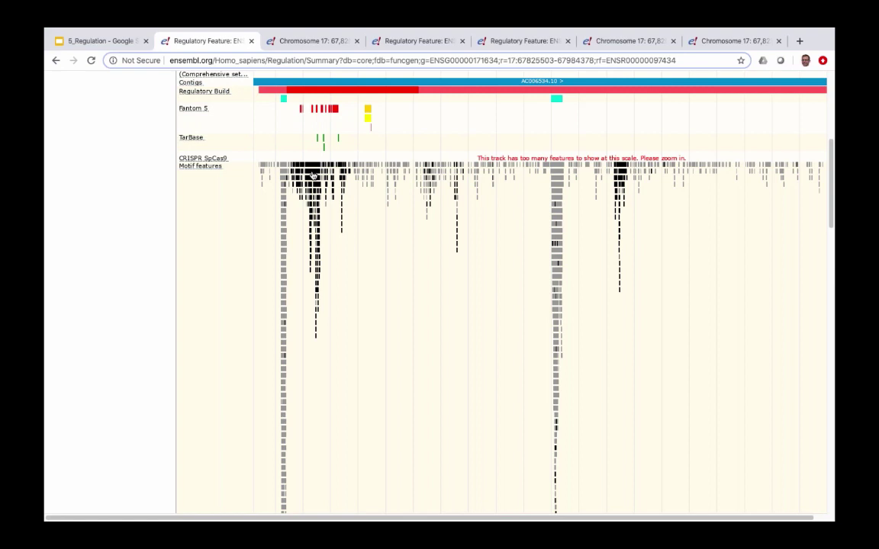
# View the details and binding matrix ENSPFM0104 of a black motif feature within the promoter, and close its details on the feature page
pyautogui.click(313, 175)
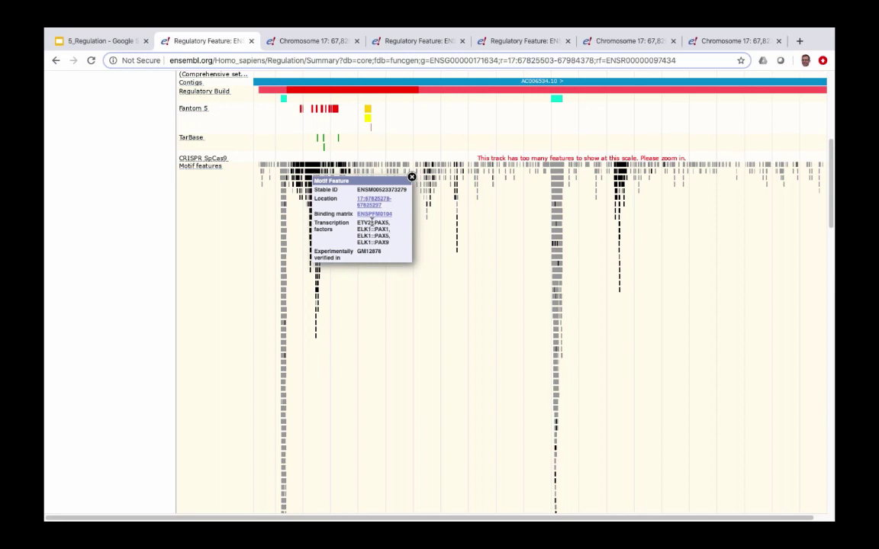
pyautogui.moveTo(357, 251); pyautogui.dragTo(385, 254)
pyautogui.click(380, 254)
pyautogui.click(374, 217)
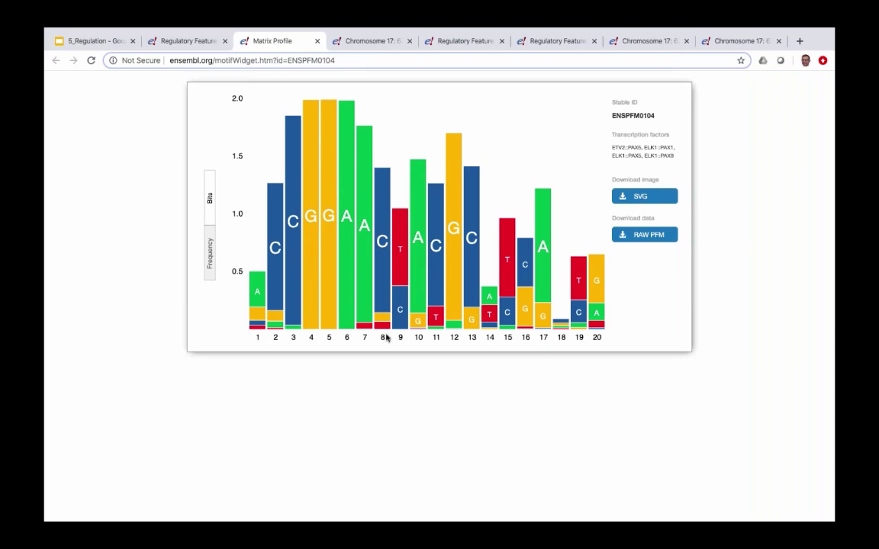
pyautogui.click(188, 41)
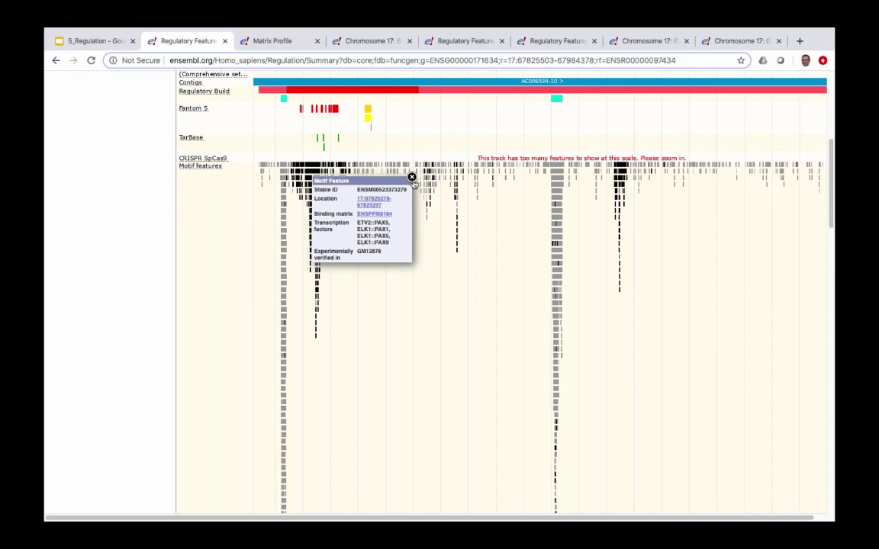
pyautogui.click(412, 178)
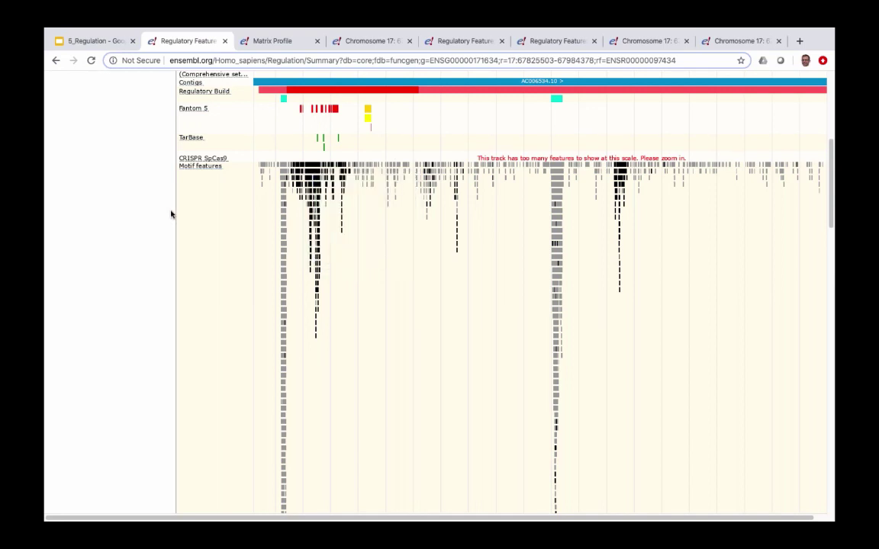
# Review the Summary of Regulatory Activity table listing cell types by active, inactive, poised and repressed state
pyautogui.scroll(-5, 158, 209)
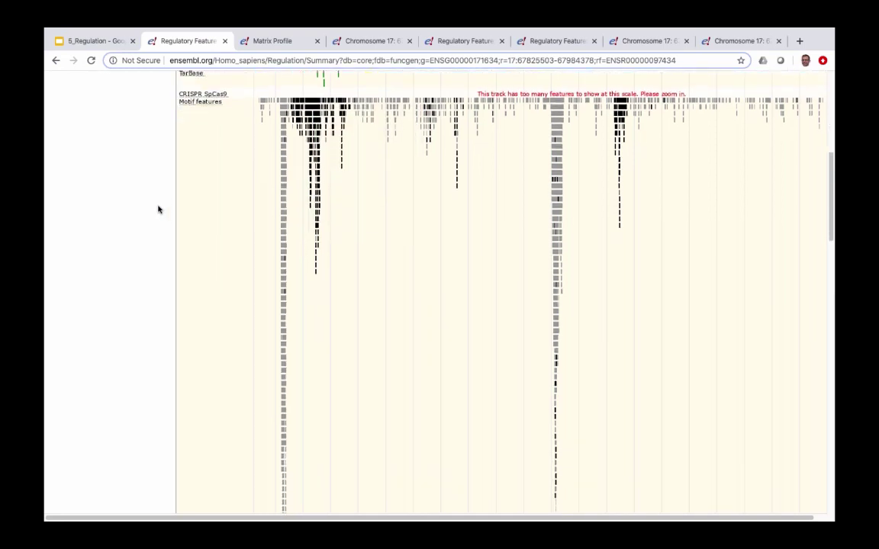
pyautogui.scroll(-6, 158, 209)
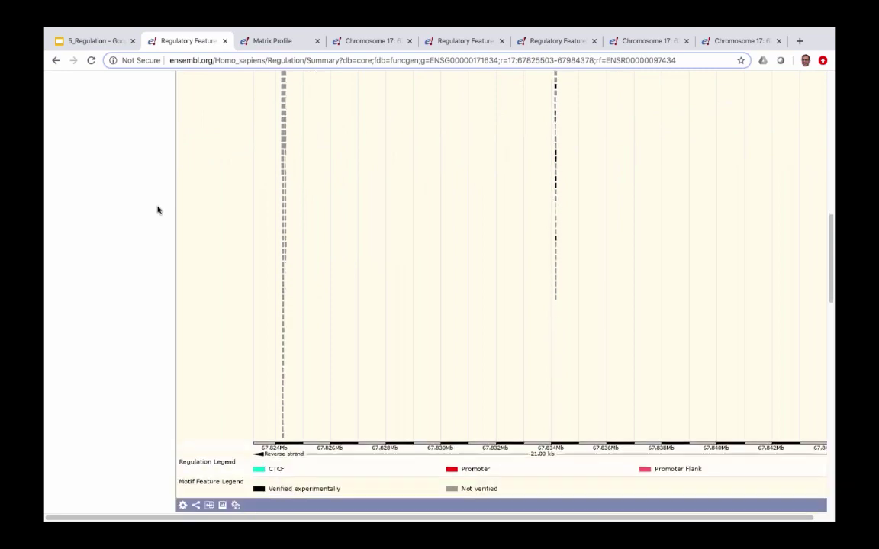
pyautogui.scroll(-5, 158, 209)
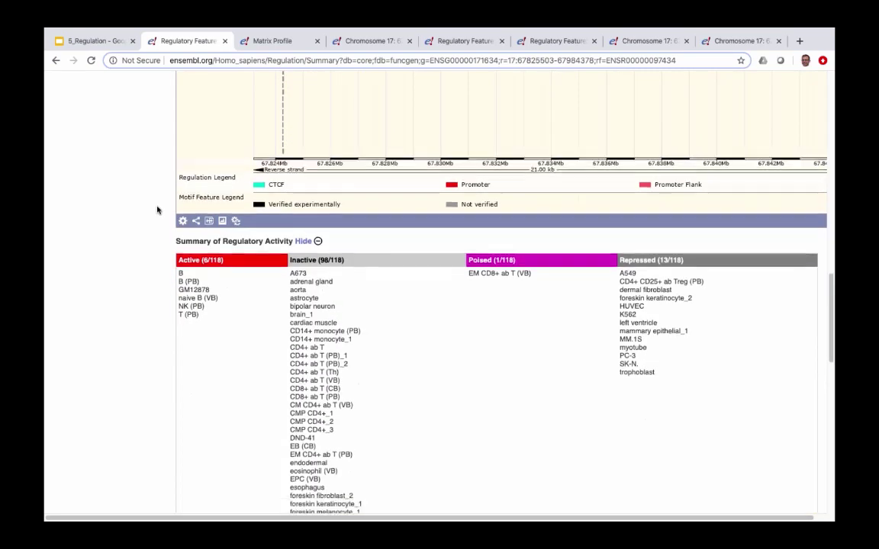
pyautogui.scroll(-1, 156, 211)
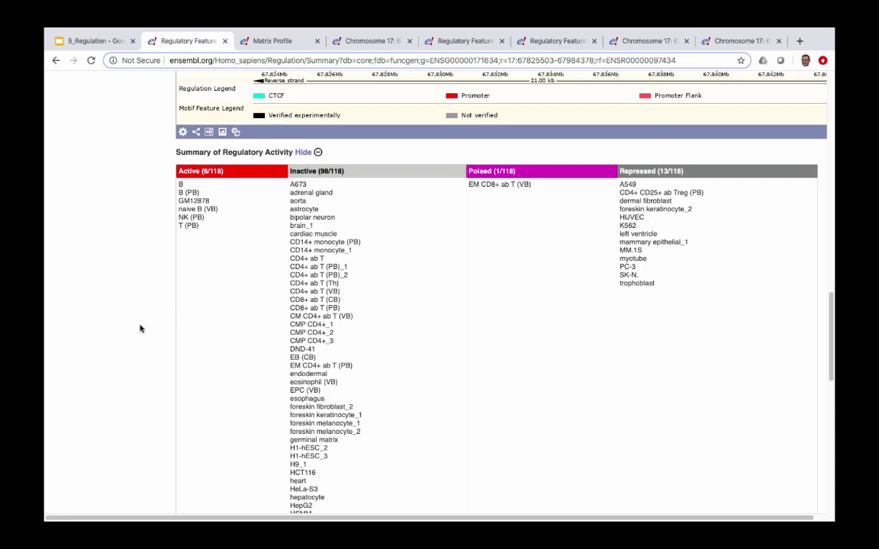
pyautogui.scroll(10, 140, 328)
pyautogui.scroll(12, 139, 329)
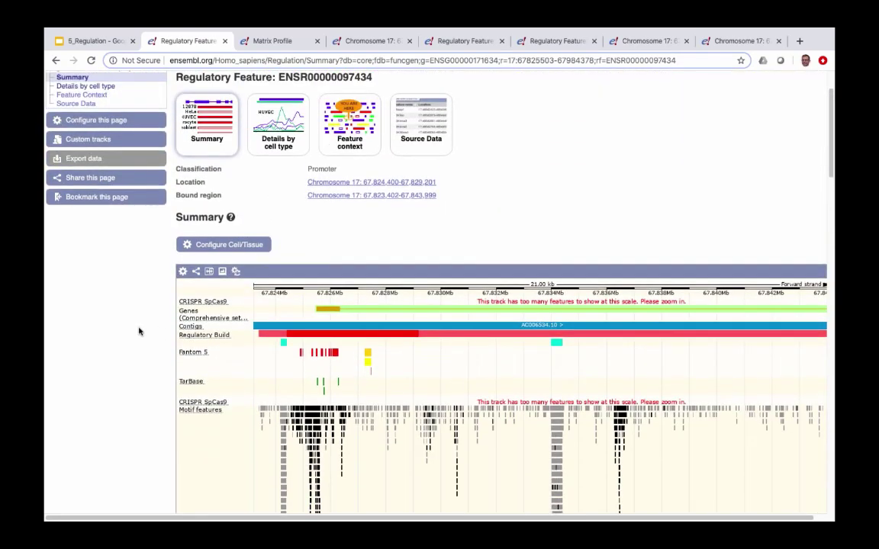
pyautogui.scroll(1, 140, 330)
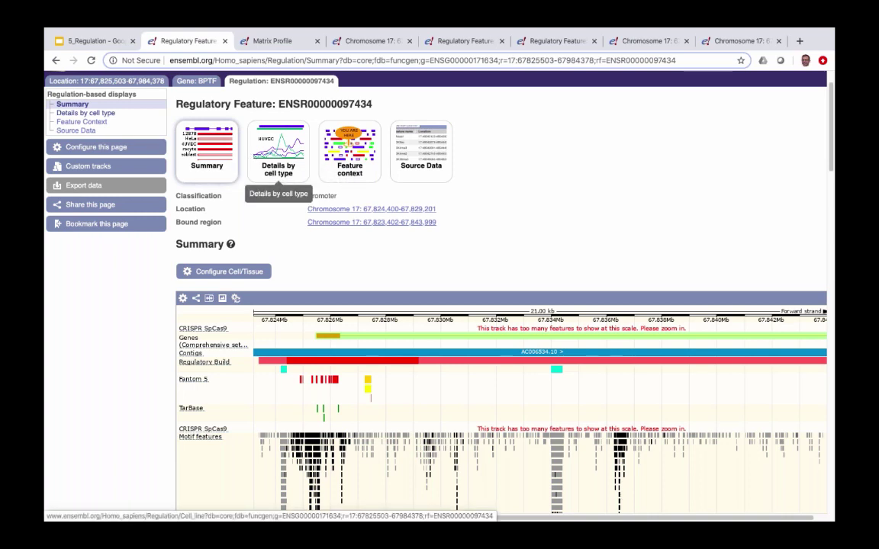
pyautogui.click(282, 169)
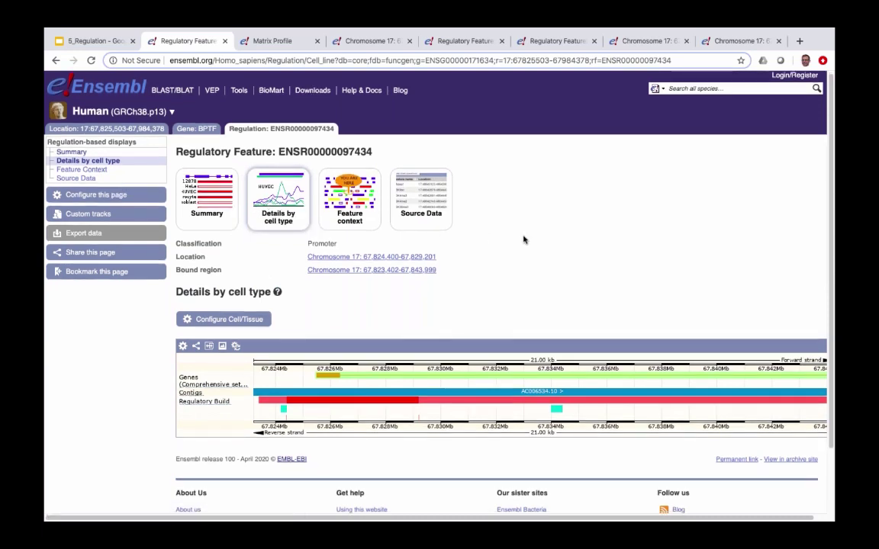
# Open the cell/tissue configuration and browse the cell types alphabetically up to H, locating GM12878 and HUVEC
pyautogui.scroll(-1, 523, 240)
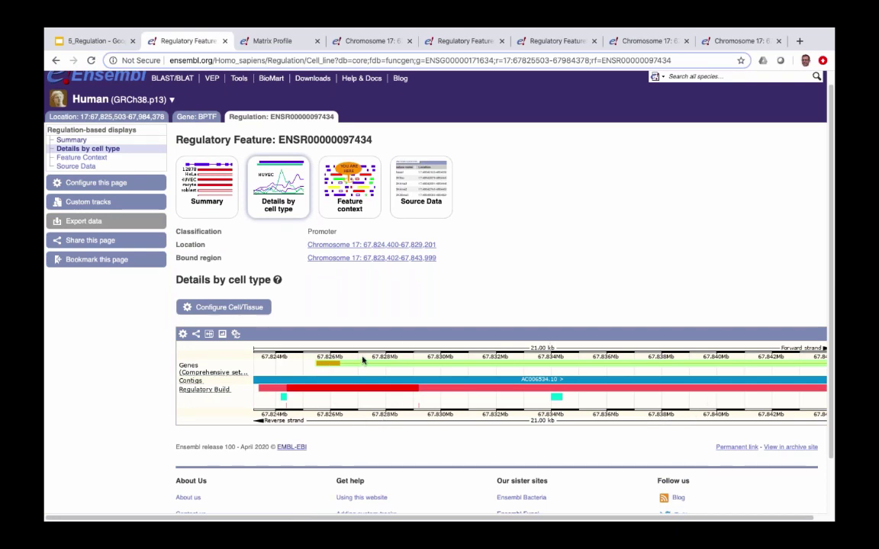
pyautogui.click(234, 308)
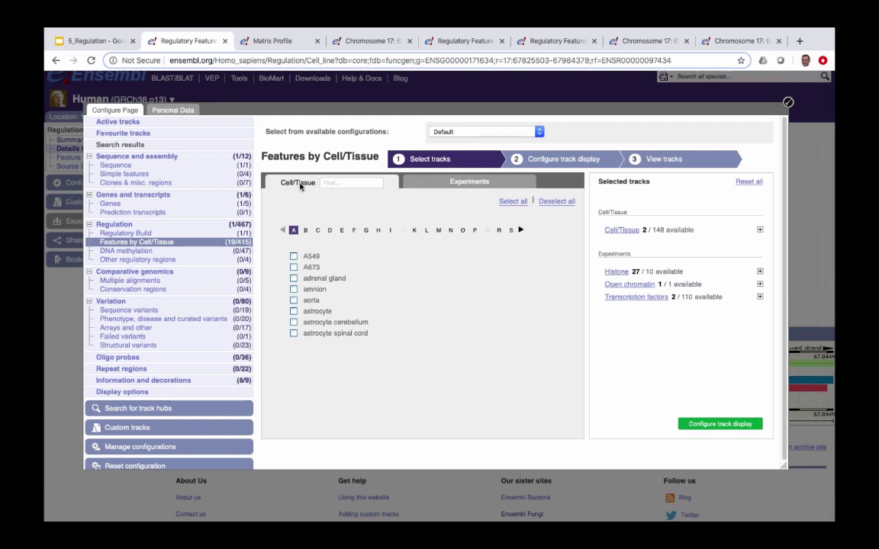
pyautogui.click(334, 183)
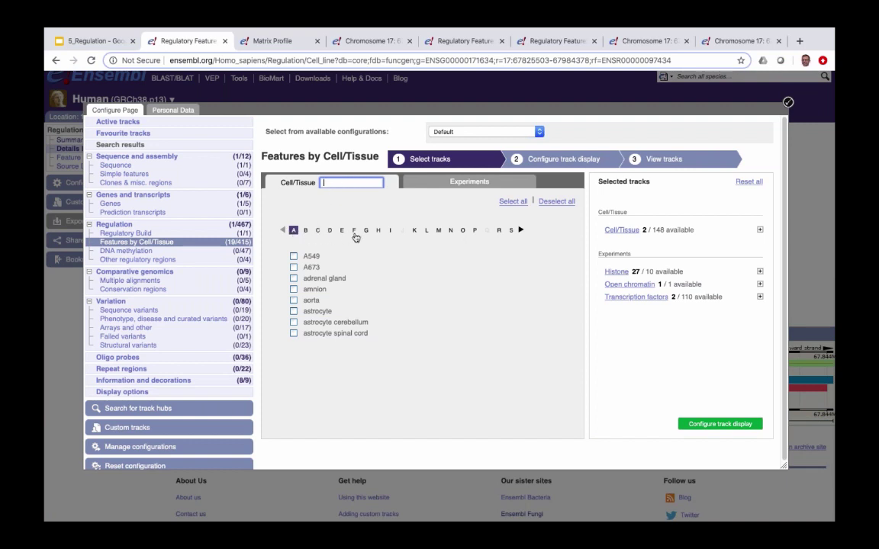
pyautogui.click(305, 230)
pyautogui.click(317, 230)
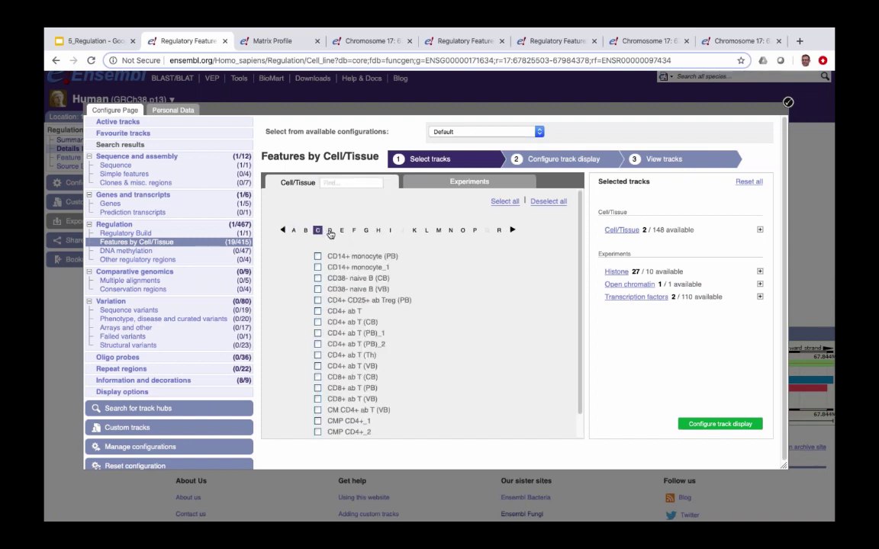
pyautogui.click(329, 231)
pyautogui.click(341, 231)
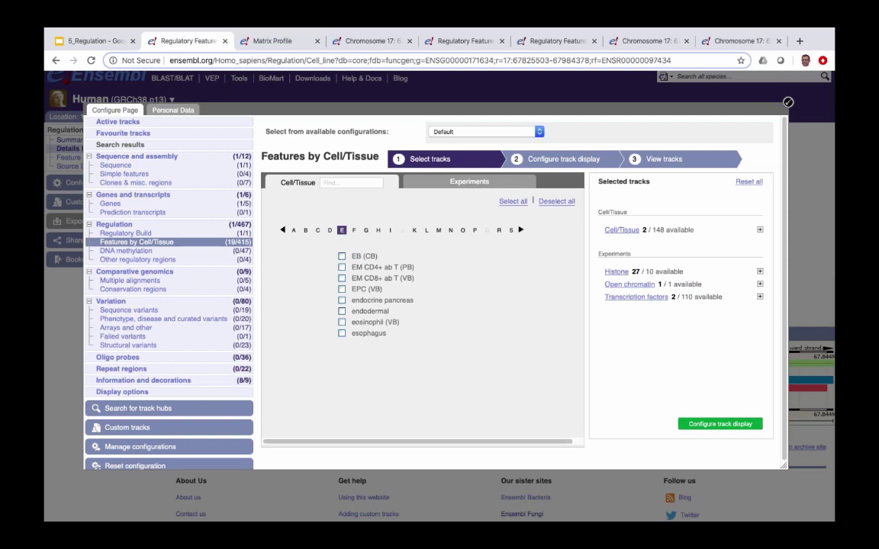
pyautogui.click(366, 230)
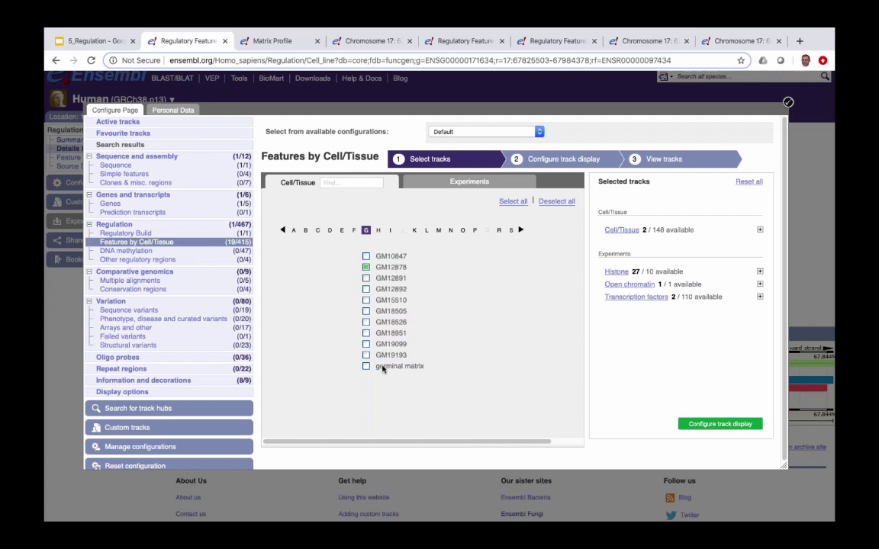
pyautogui.click(377, 230)
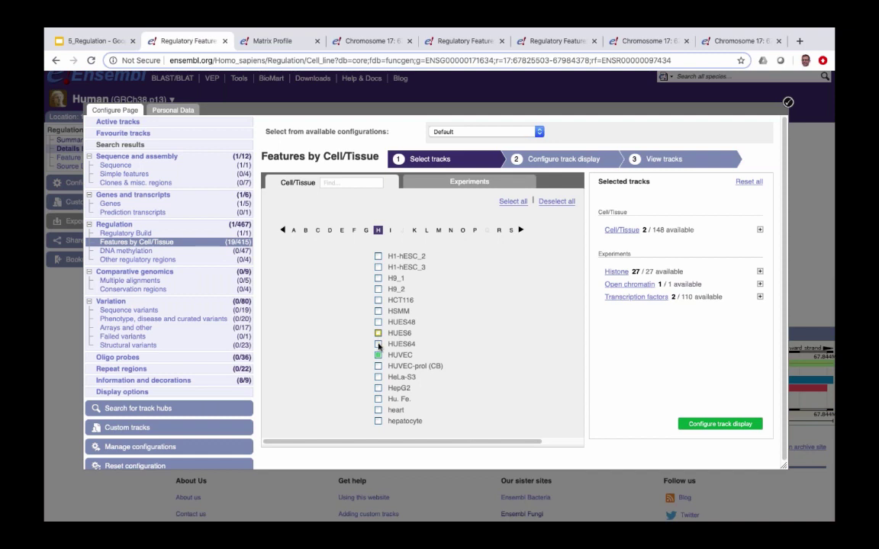
pyautogui.moveTo(390, 359)
# Review the histone experiments in the cell/tissue configuration, leaving all of them selected
pyautogui.click(471, 183)
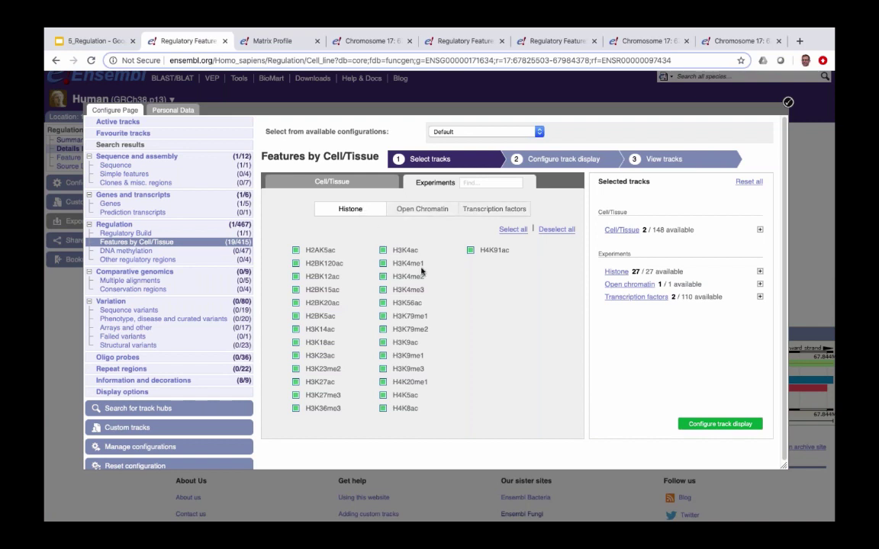
pyautogui.click(383, 291)
pyautogui.click(547, 230)
pyautogui.click(515, 230)
# Review the open chromatin experiments and the transcription factors from A to E in the cell/tissue configuration
pyautogui.click(420, 210)
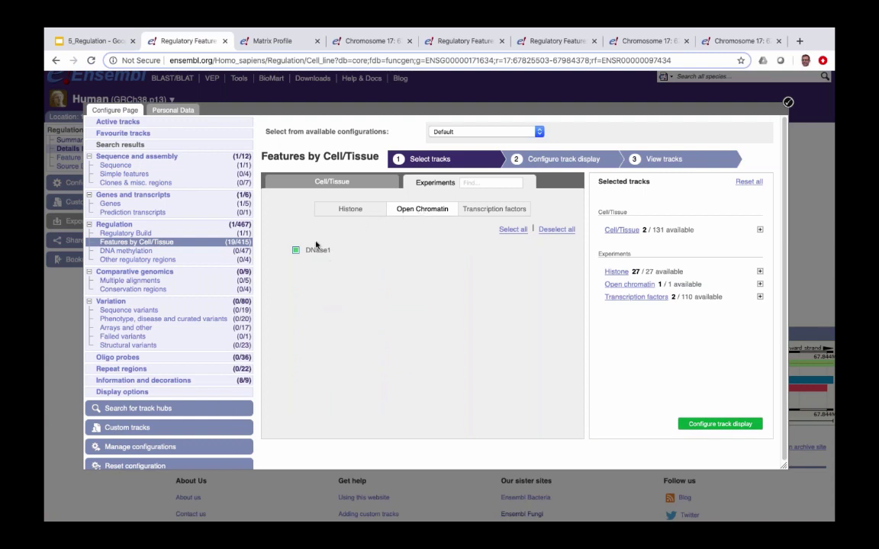
pyautogui.click(493, 211)
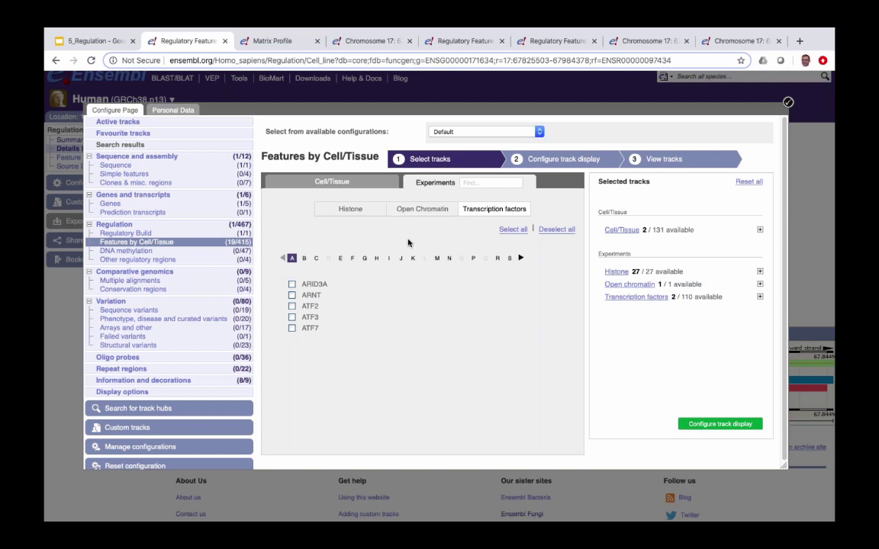
pyautogui.click(304, 259)
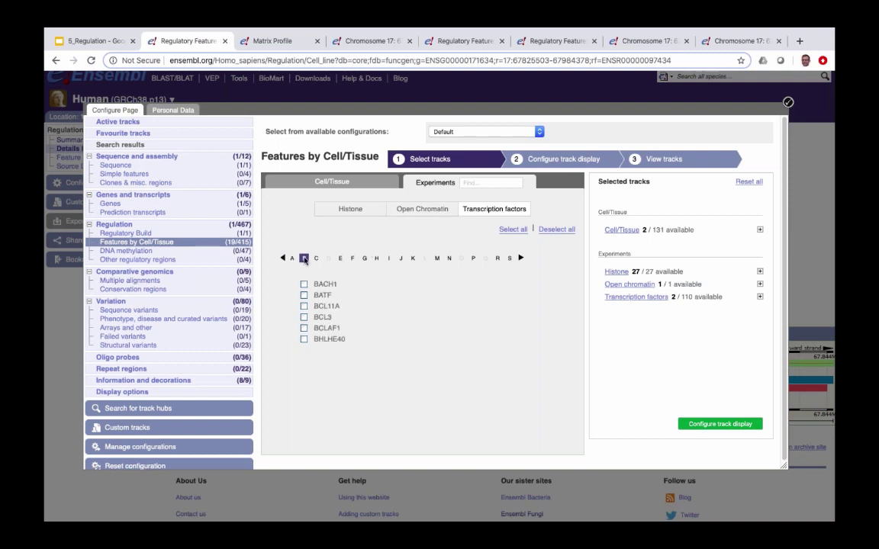
pyautogui.click(315, 258)
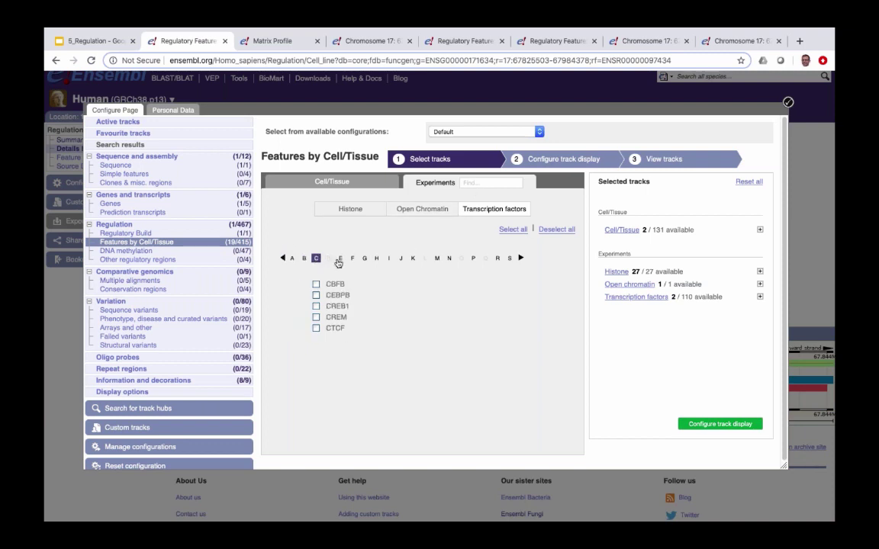
pyautogui.click(338, 260)
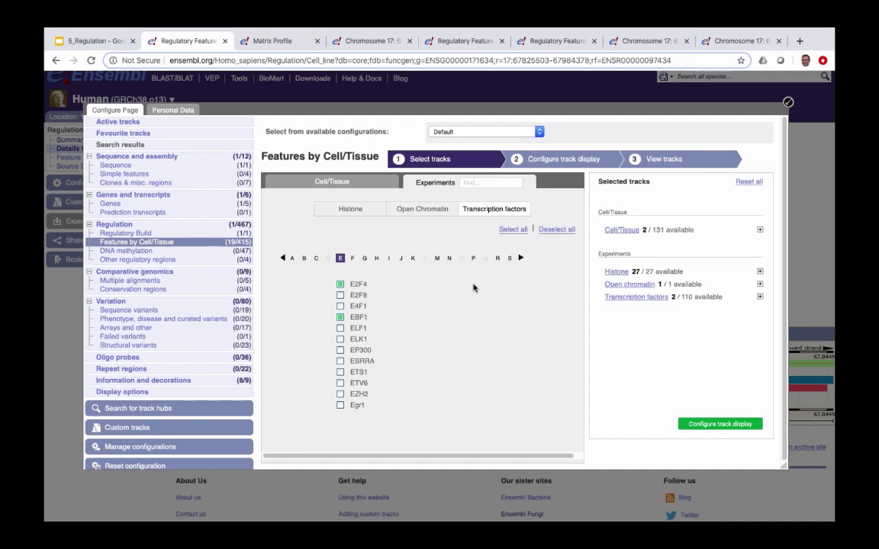
# Check the track display matrix of experiments for GM12878 and HUVEC, and display the configured tracks on the feature page
pyautogui.click(548, 162)
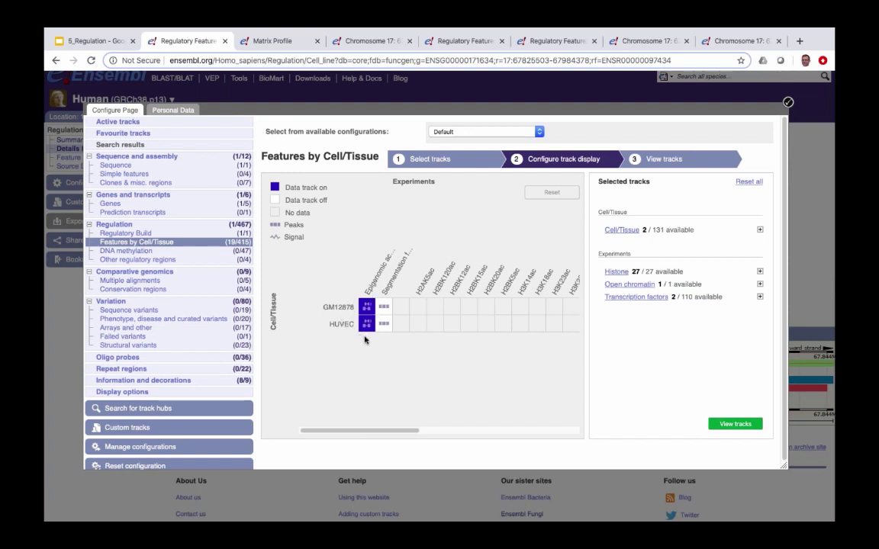
pyautogui.moveTo(361, 432); pyautogui.dragTo(460, 434)
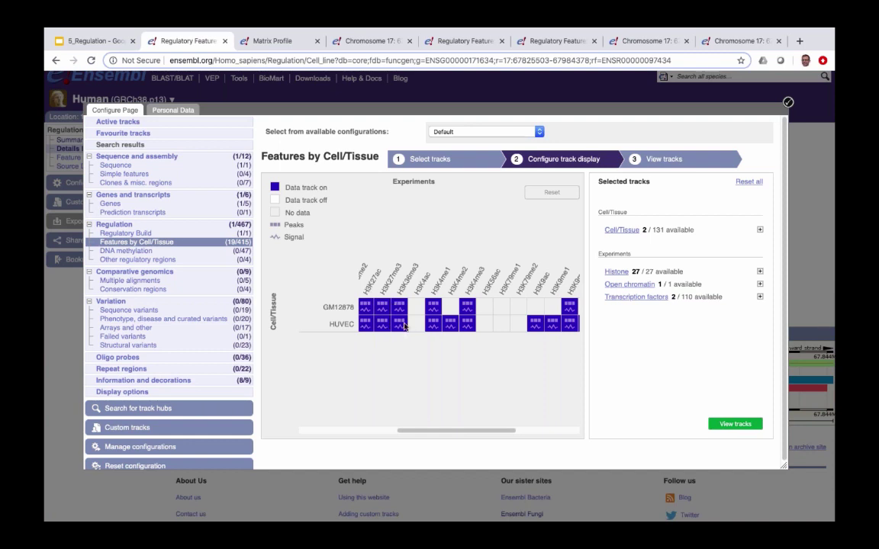
pyautogui.hscroll(-2, 395, 391)
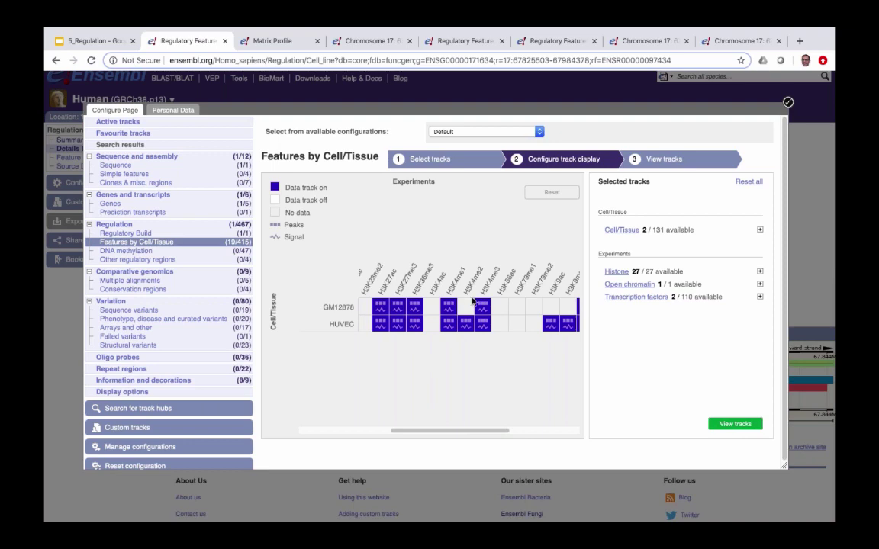
pyautogui.click(659, 161)
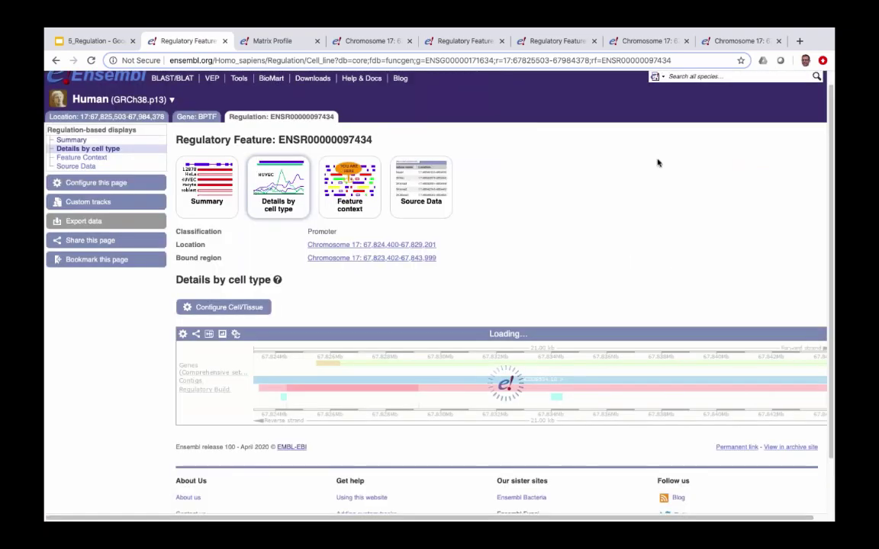
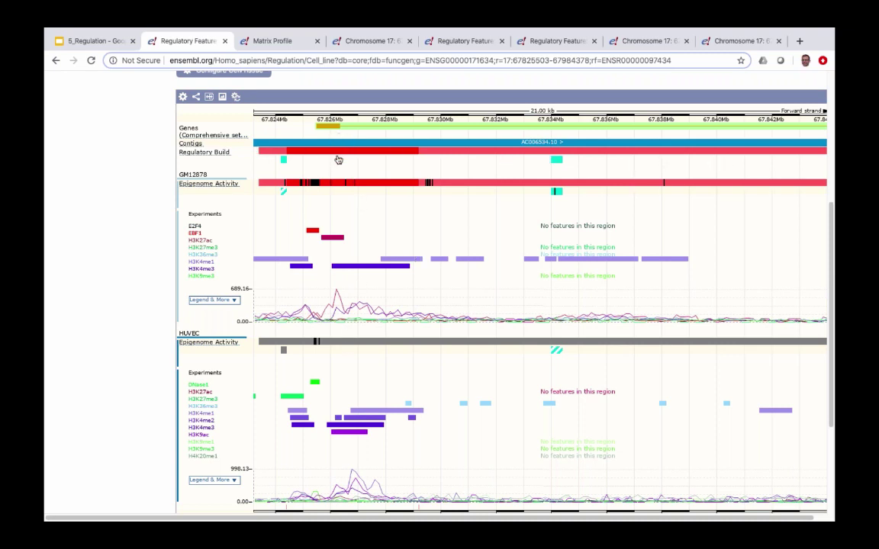
# Compare the epigenome activity, experiment peaks and signal plots of the promoter in GM12878 and HUVEC
pyautogui.scroll(-2, 354, 347)
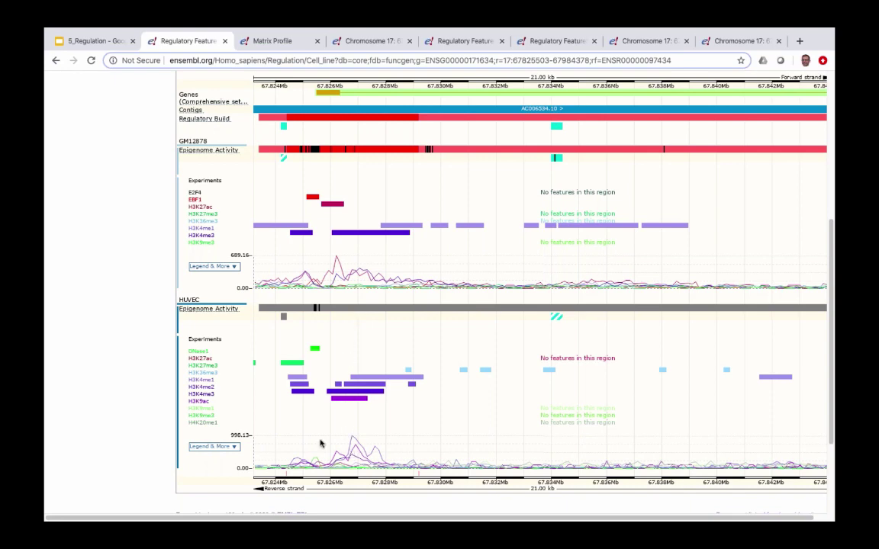
pyautogui.scroll(-2, 111, 323)
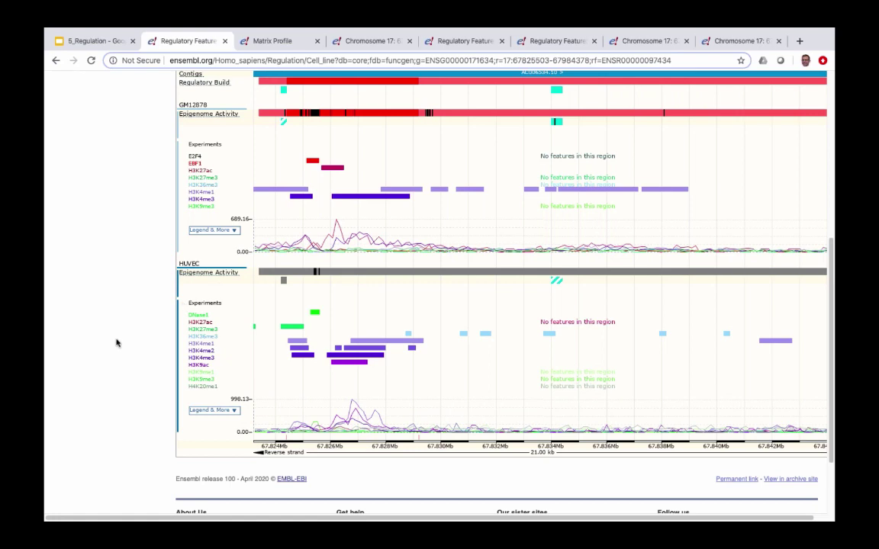
pyautogui.scroll(2, 116, 344)
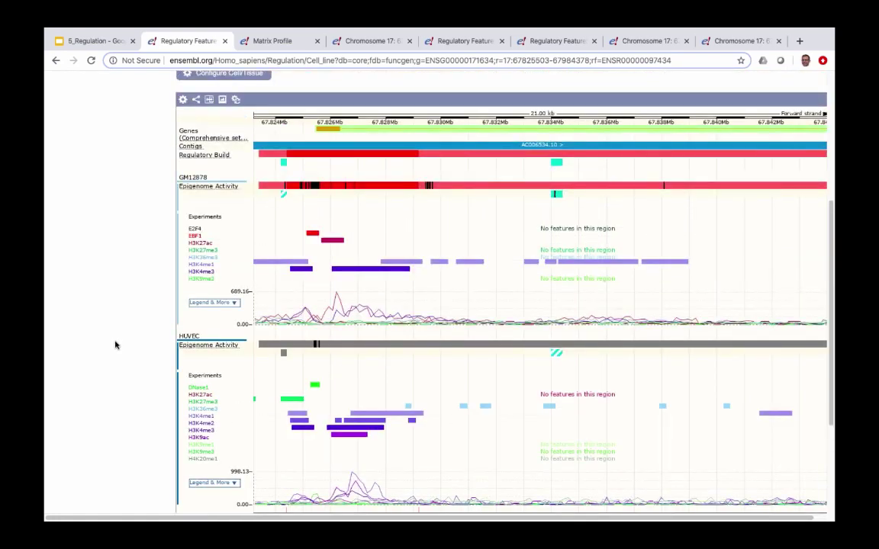
pyautogui.scroll(2, 114, 345)
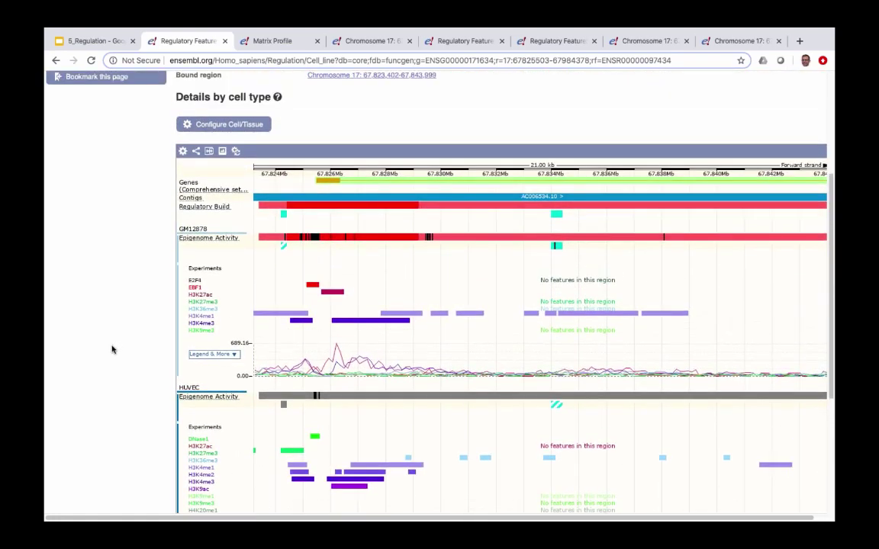
pyautogui.scroll(5, 112, 351)
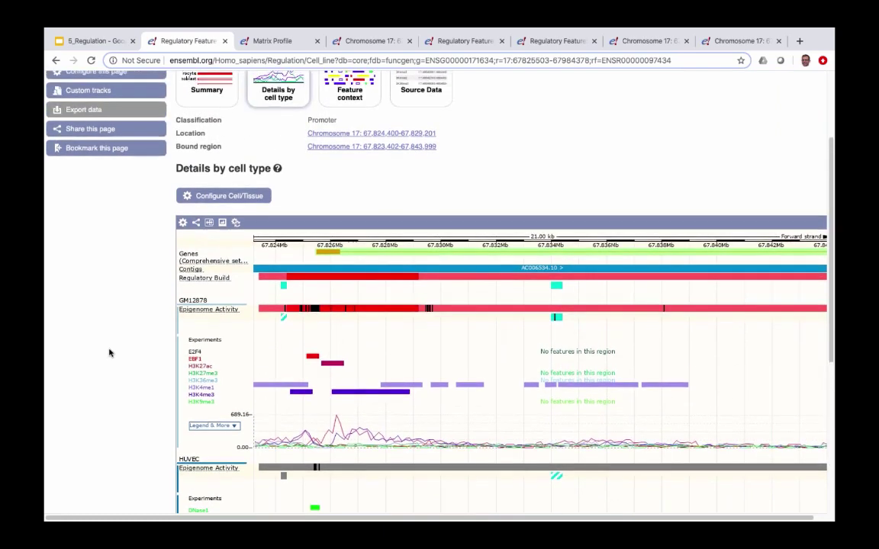
pyautogui.scroll(2, 110, 352)
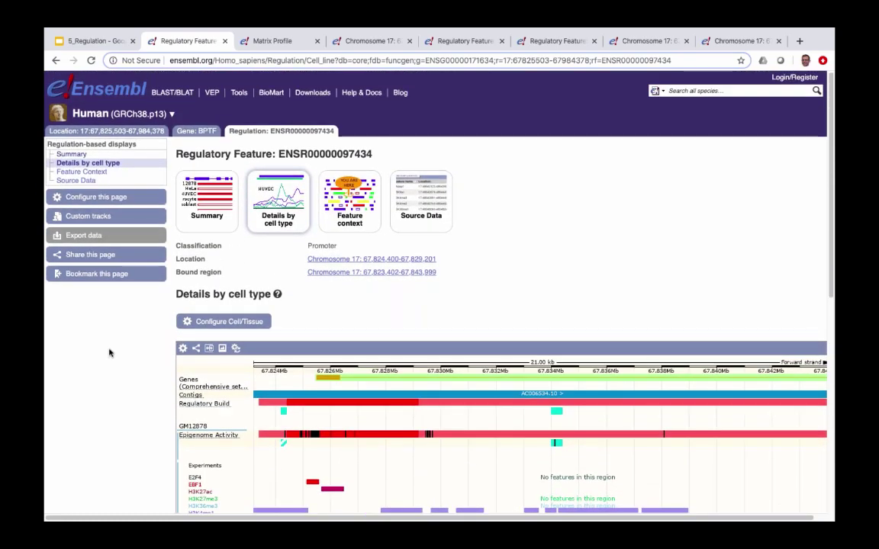
# Go to the Region in detail view of 17:67,825,503-67,984,378 and open its region image configuration
pyautogui.click(132, 135)
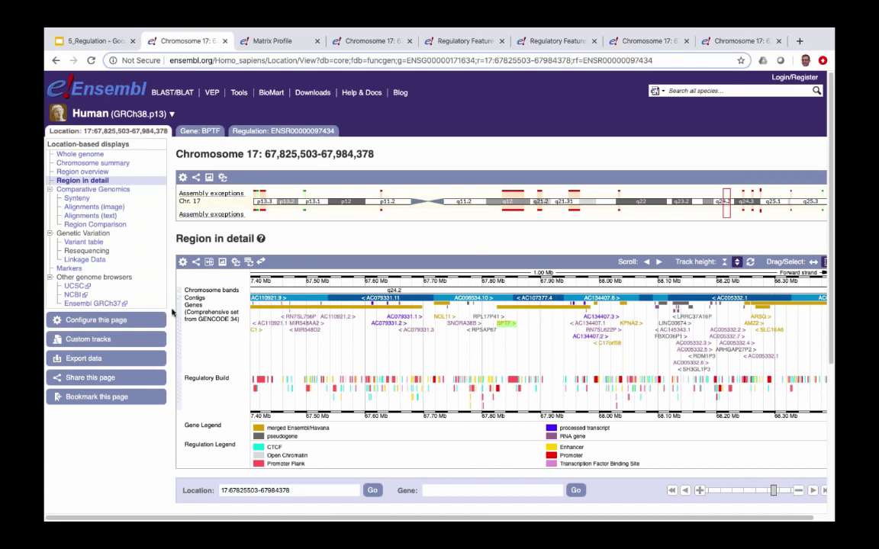
pyautogui.scroll(-2, 172, 313)
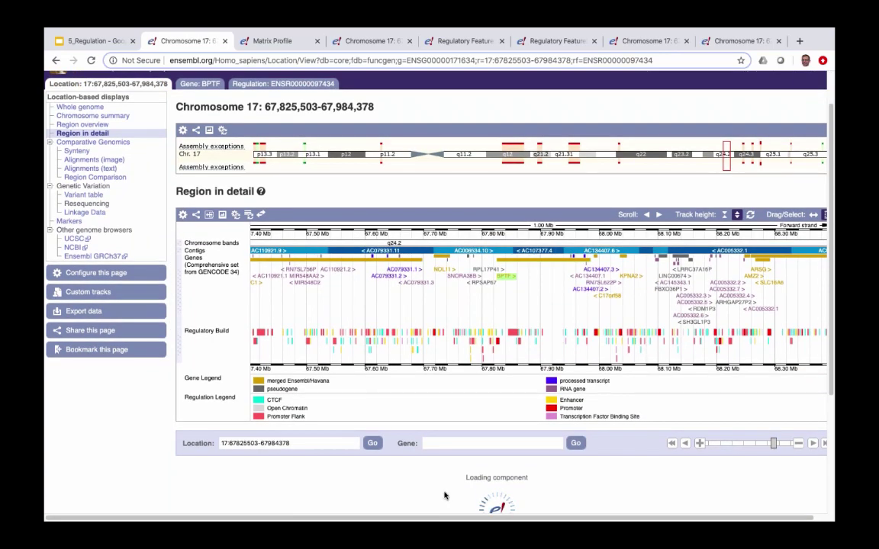
pyautogui.click(122, 279)
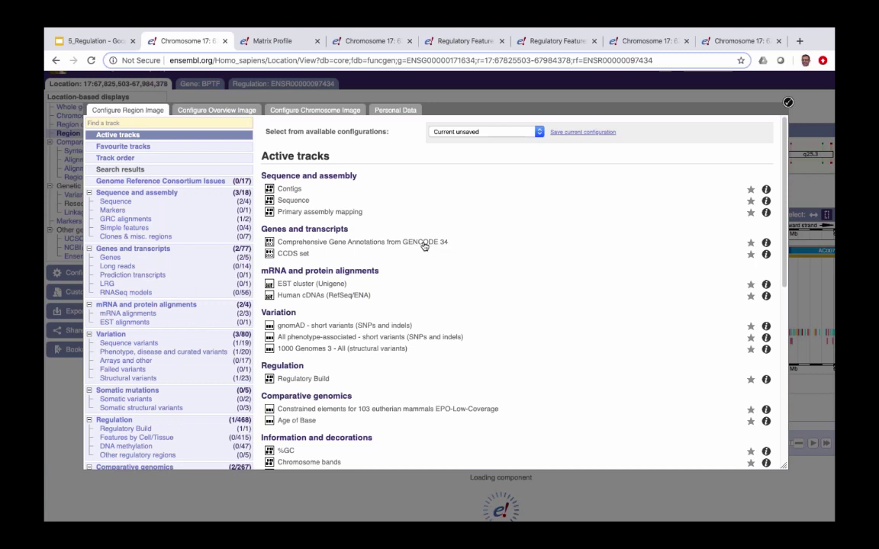
# Show the Regulation tracks in the region image configuration and review the DNA methylation options
pyautogui.scroll(-1, 174, 239)
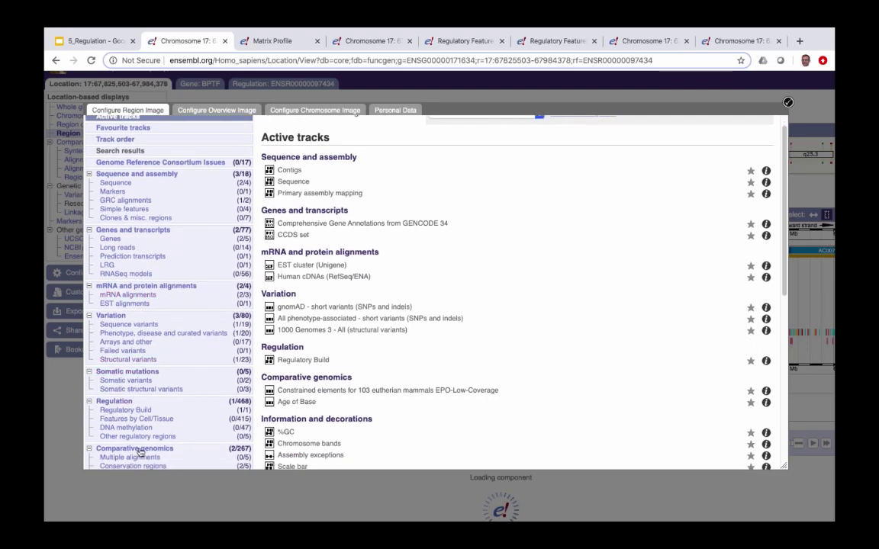
pyautogui.click(125, 404)
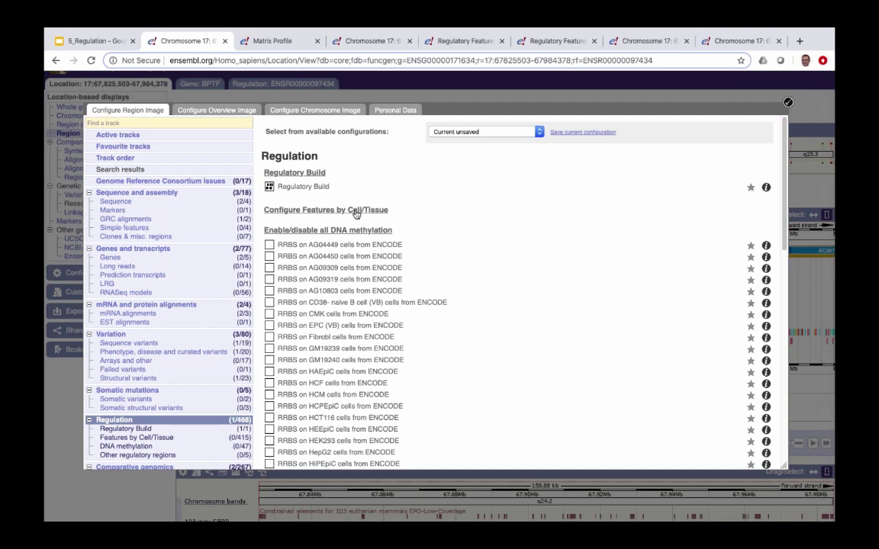
pyautogui.scroll(-1, 364, 244)
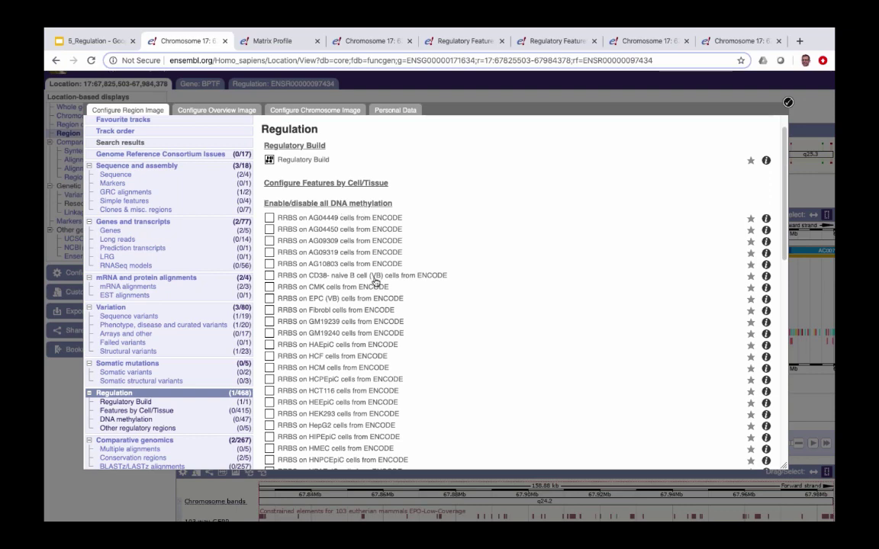
pyautogui.scroll(-1, 376, 284)
pyautogui.scroll(-2, 376, 284)
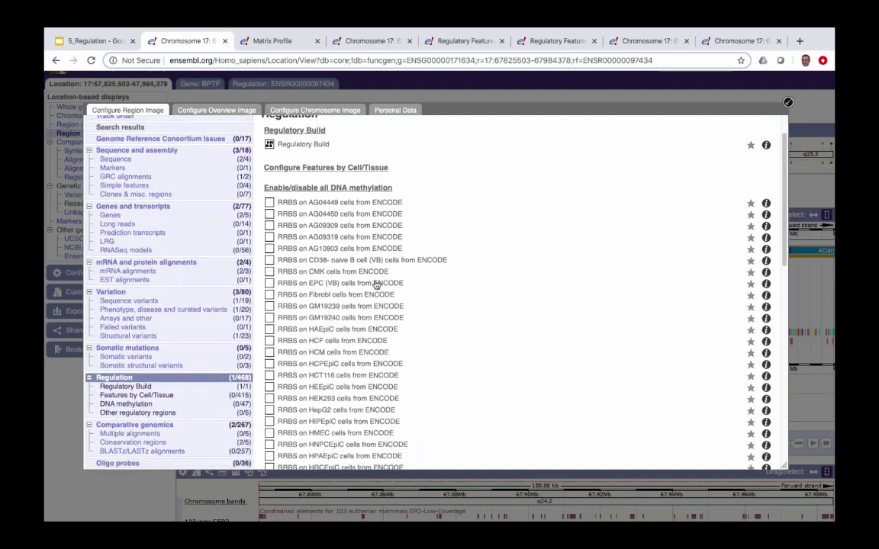
pyautogui.scroll(-2, 374, 284)
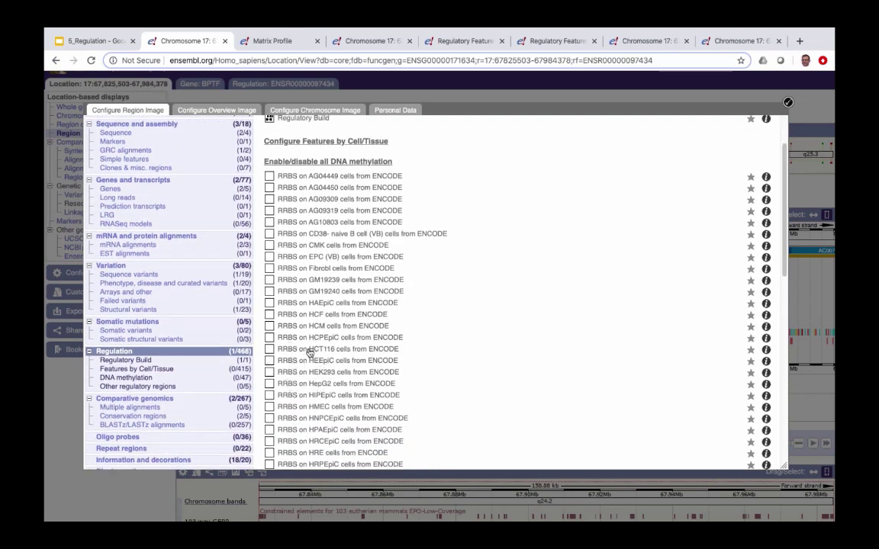
# Enable the DNA methylation track for RRBS on Jurkat cells from ENCODE
pyautogui.scroll(-6, 454, 357)
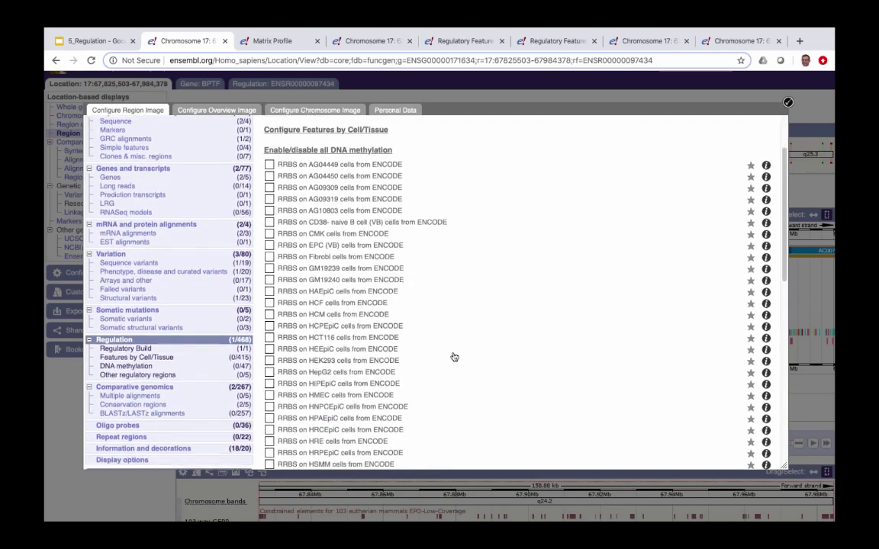
pyautogui.scroll(-1, 451, 359)
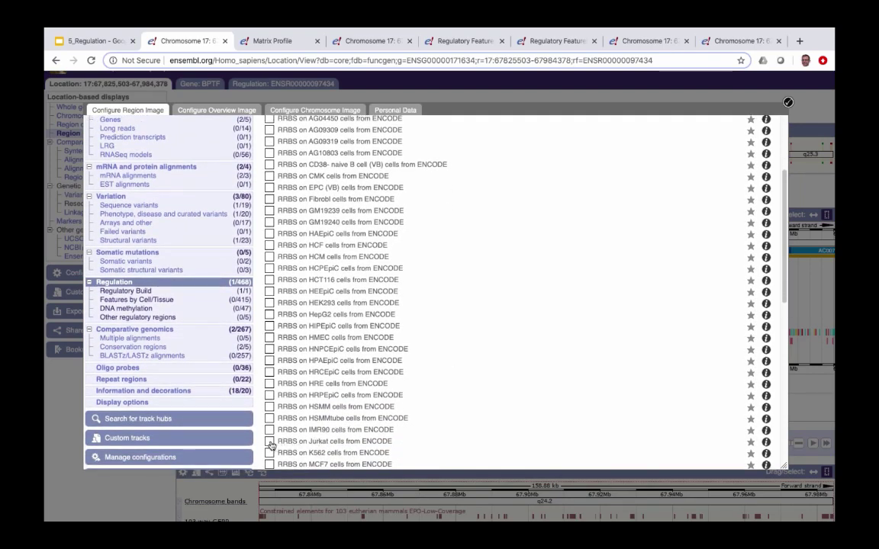
pyautogui.click(270, 442)
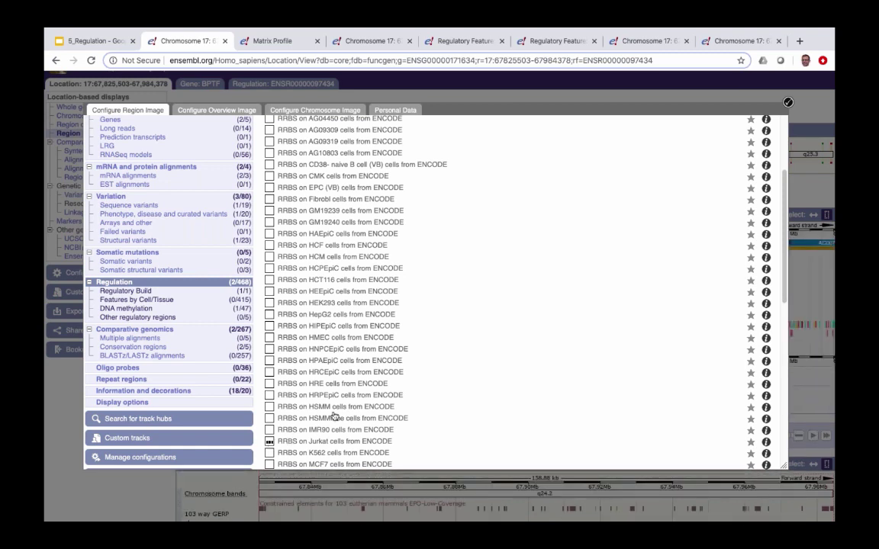
pyautogui.scroll(-1, 376, 357)
pyautogui.scroll(-2, 376, 357)
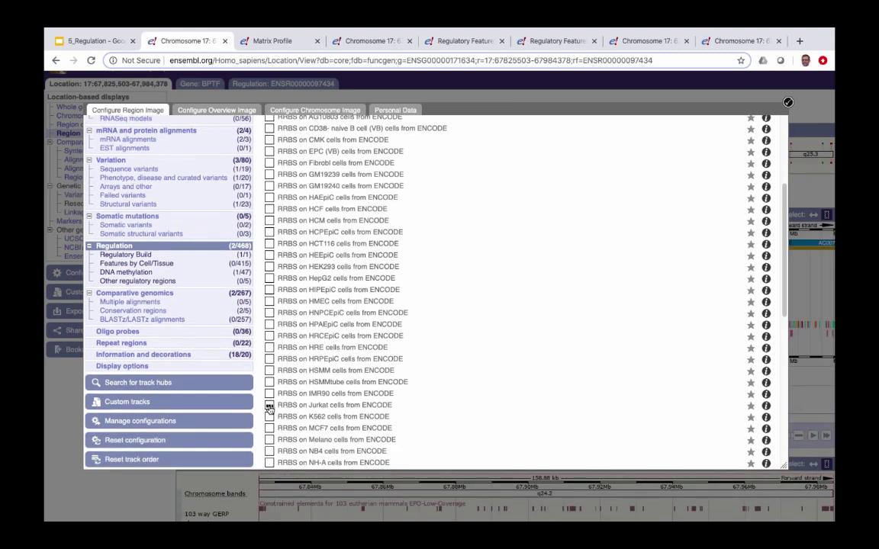
# Turn on the CRISPR SpCas9 track in Normal style among the other regulatory regions, and apply the region image configuration
pyautogui.click(137, 281)
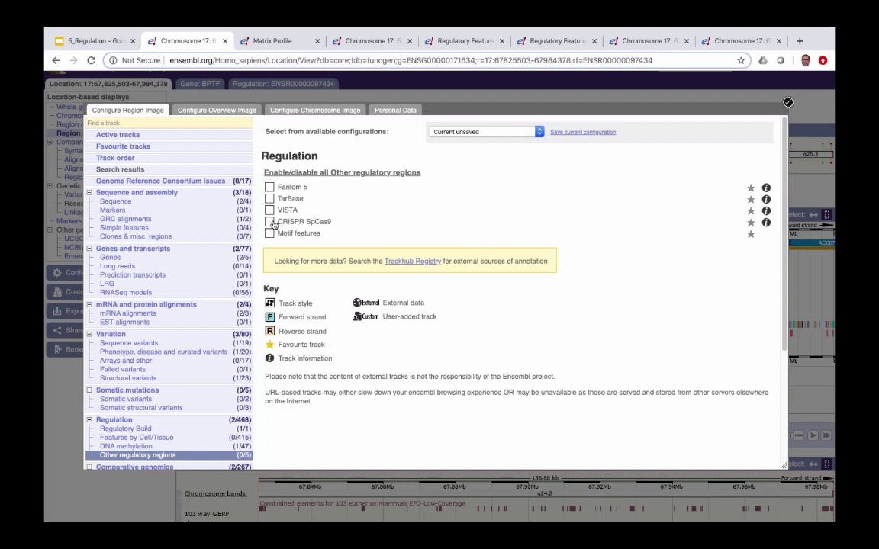
pyautogui.click(271, 222)
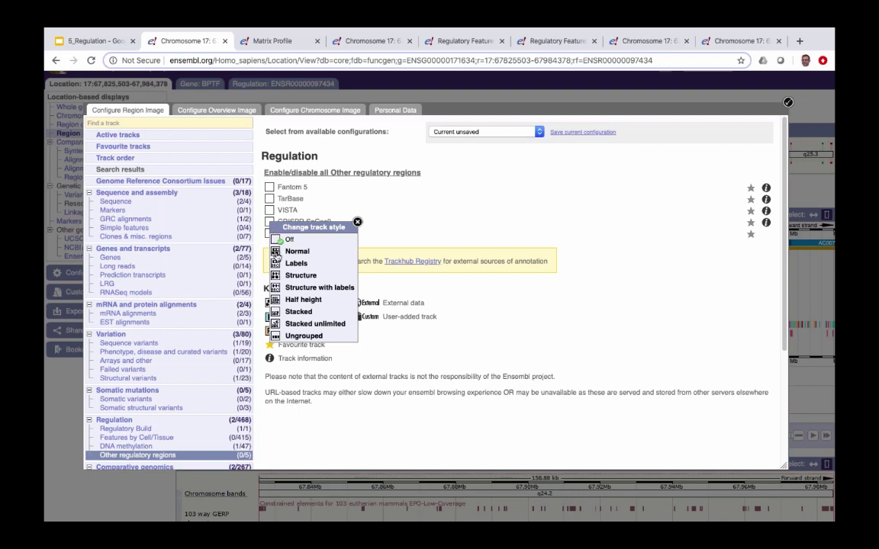
pyautogui.click(286, 251)
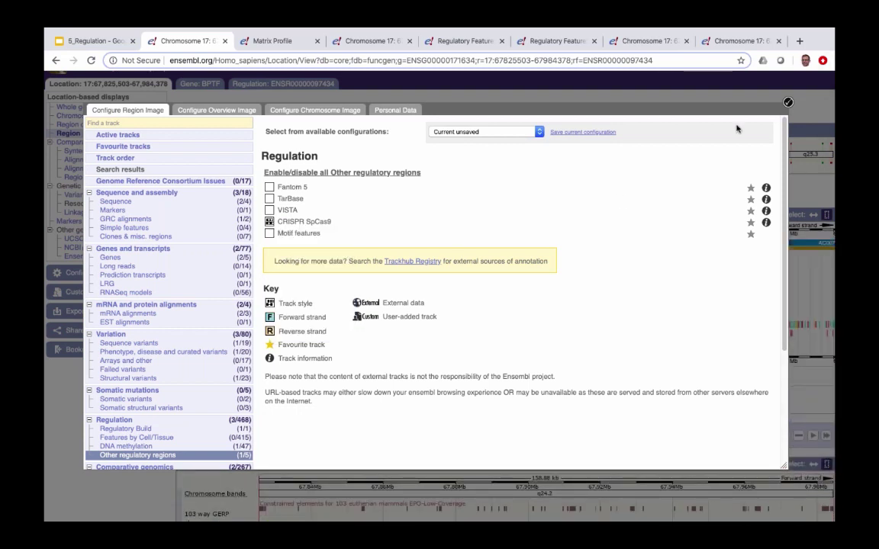
pyautogui.click(788, 104)
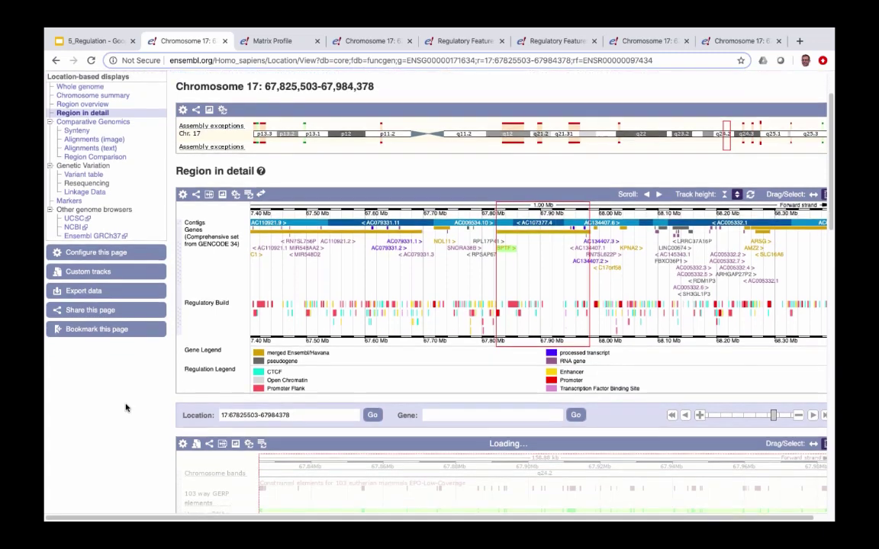
# Examine the Regulatory Build, Jurkat RRBS and CRISPR SpCas9 tracks across the BPTF region, along with the methylation legend
pyautogui.scroll(-1, 126, 408)
pyautogui.scroll(-1, 125, 408)
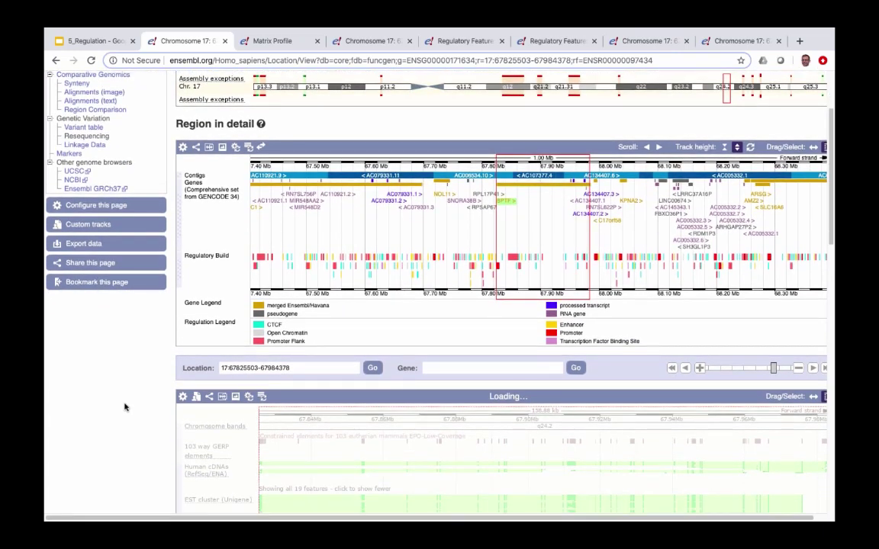
pyautogui.scroll(-2, 130, 386)
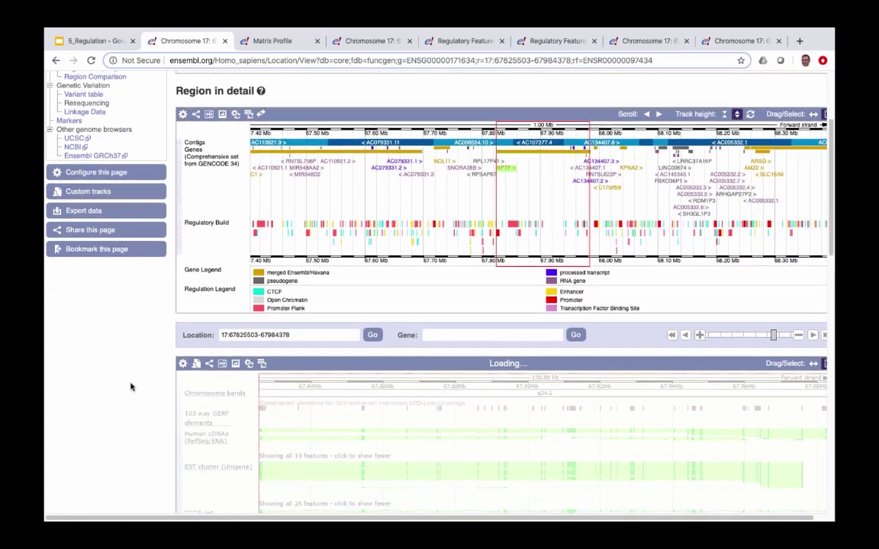
pyautogui.scroll(-3, 130, 387)
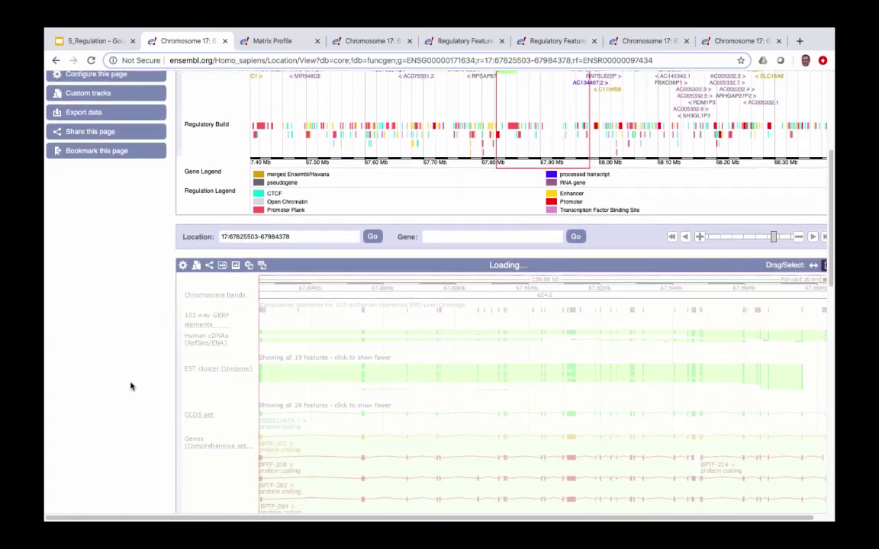
pyautogui.scroll(-3, 130, 387)
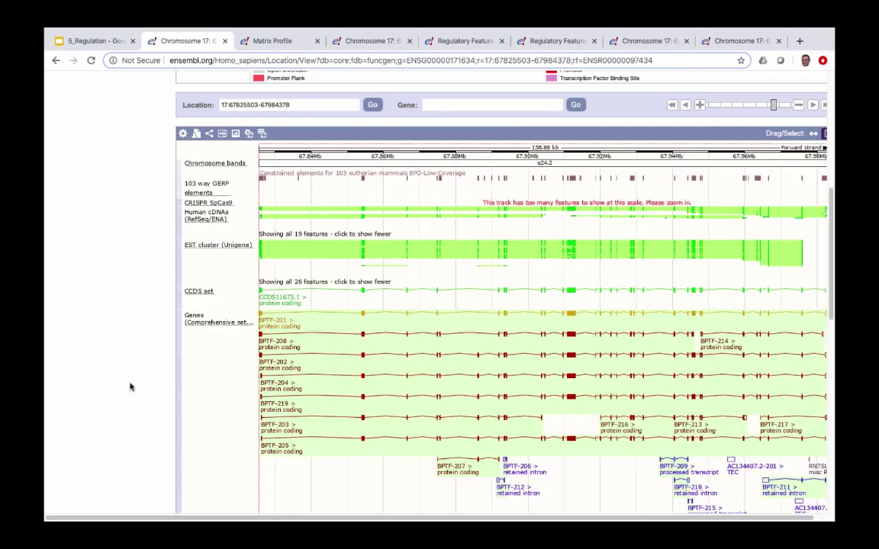
pyautogui.scroll(-2, 131, 387)
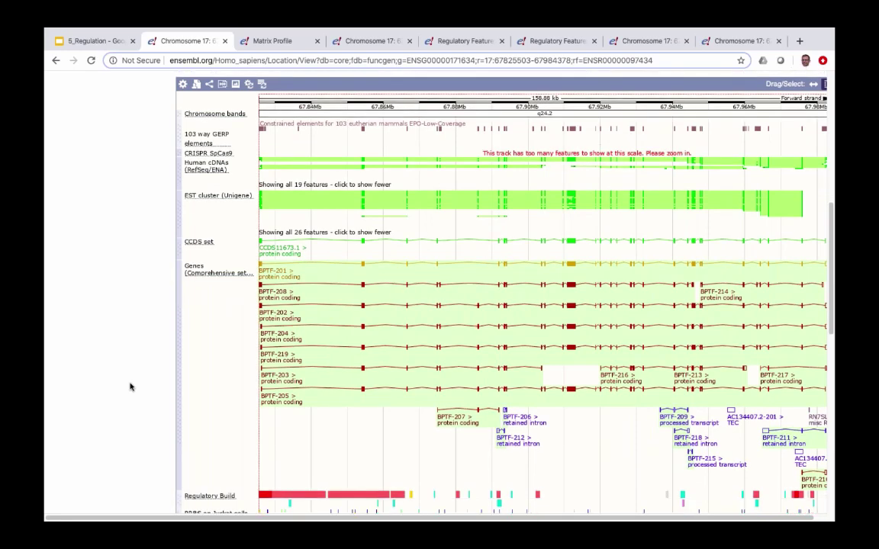
pyautogui.scroll(-3, 130, 386)
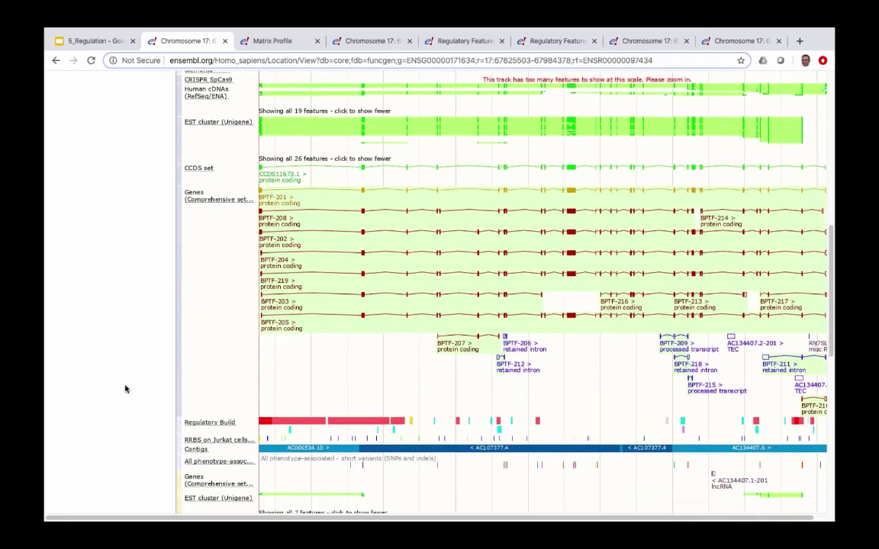
pyautogui.scroll(-7, 126, 389)
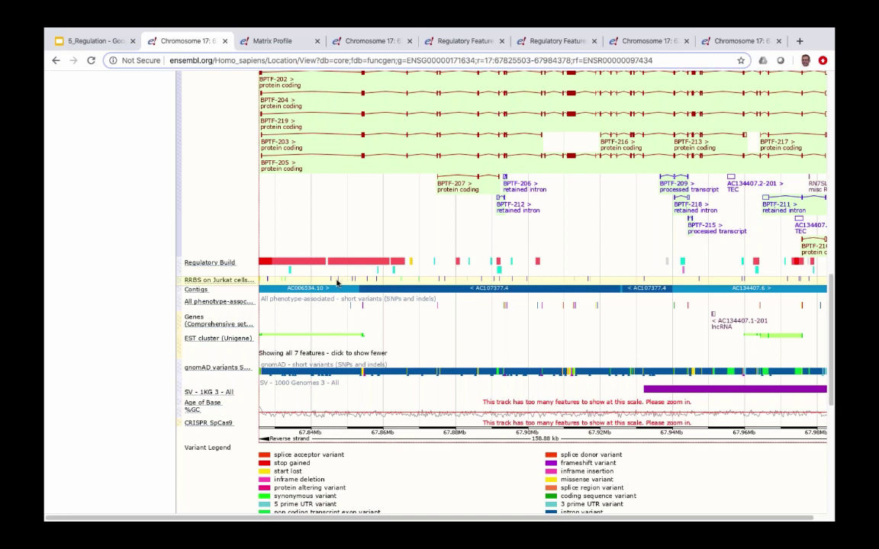
pyautogui.scroll(-2, 336, 282)
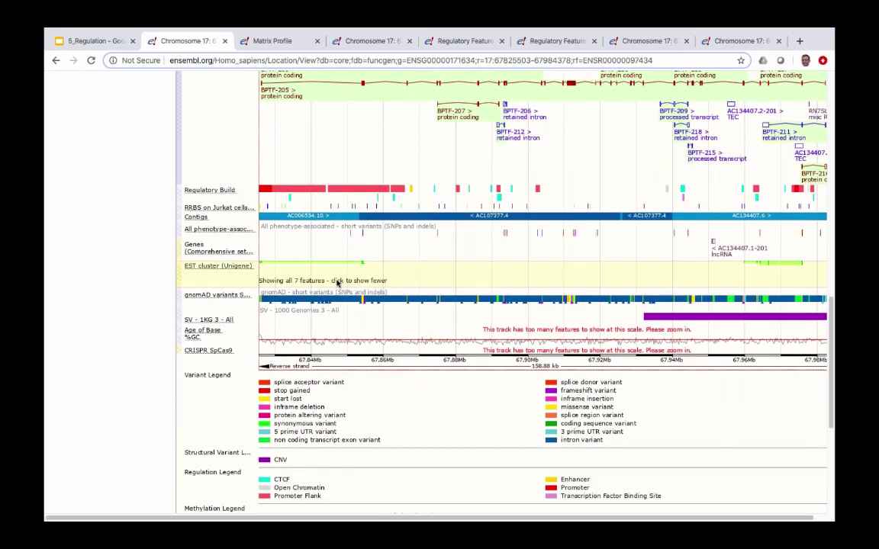
pyautogui.scroll(-1, 336, 282)
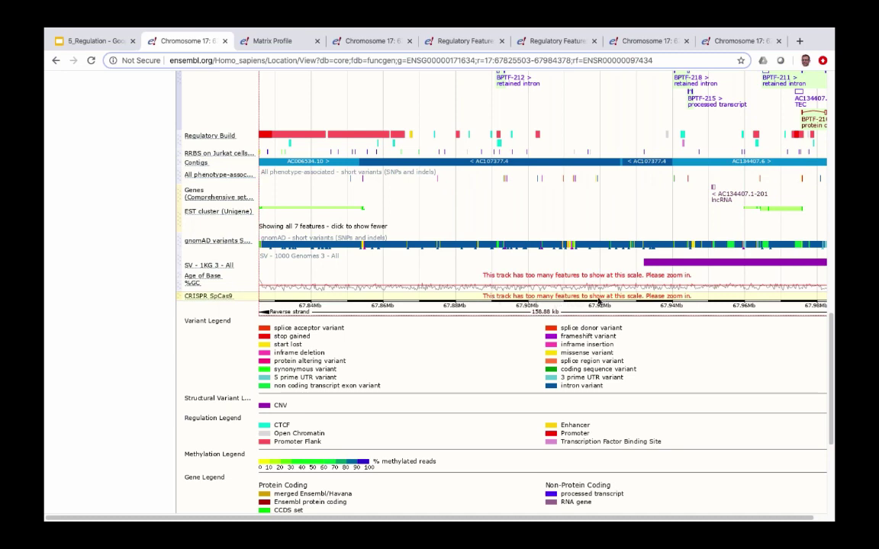
pyautogui.scroll(4, 598, 302)
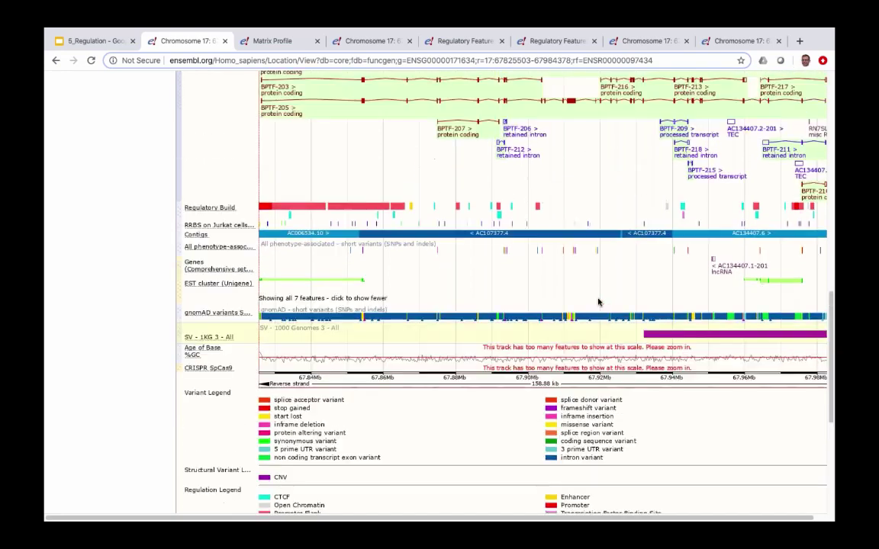
pyautogui.scroll(6, 599, 302)
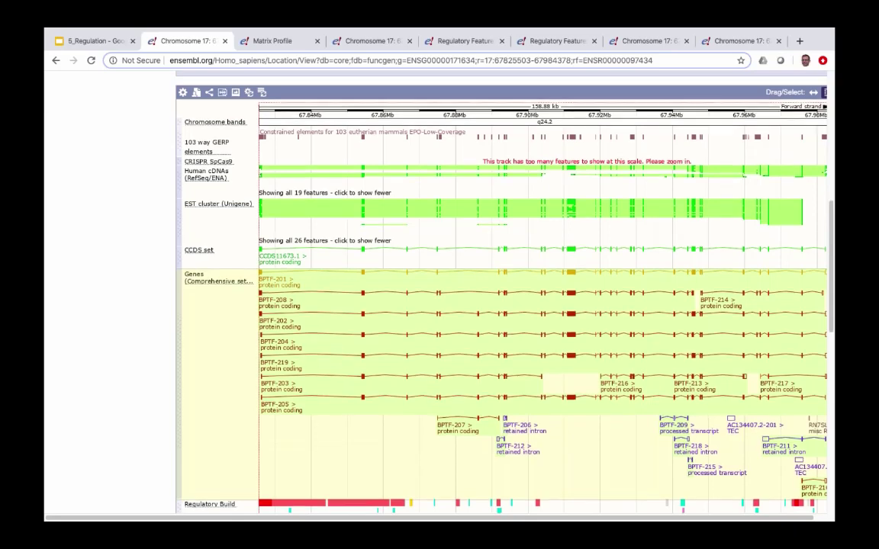
# Shift the detailed region image upstream of BPTF to about 67.80–67.96 Mb, using the mode for scrolling to a region
pyautogui.hscroll(2, 462, 519)
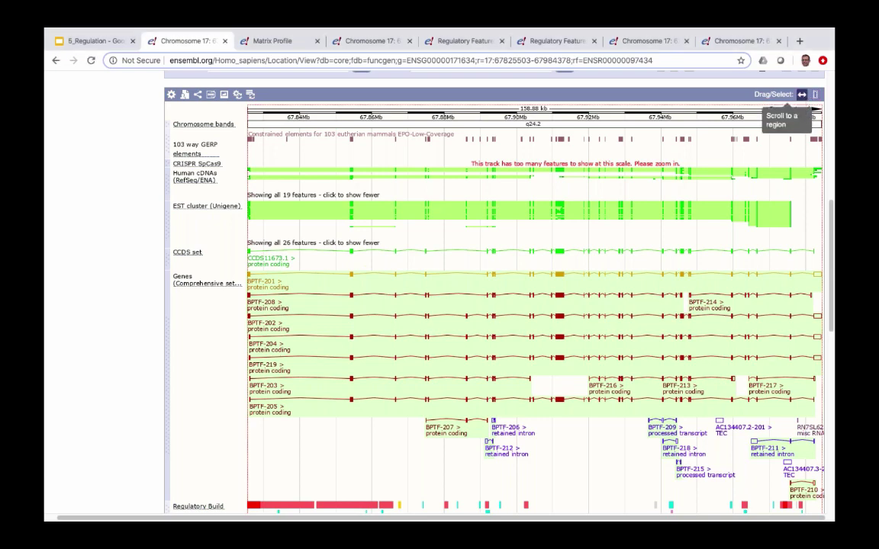
pyautogui.click(802, 93)
pyautogui.moveTo(294, 473); pyautogui.dragTo(366, 475)
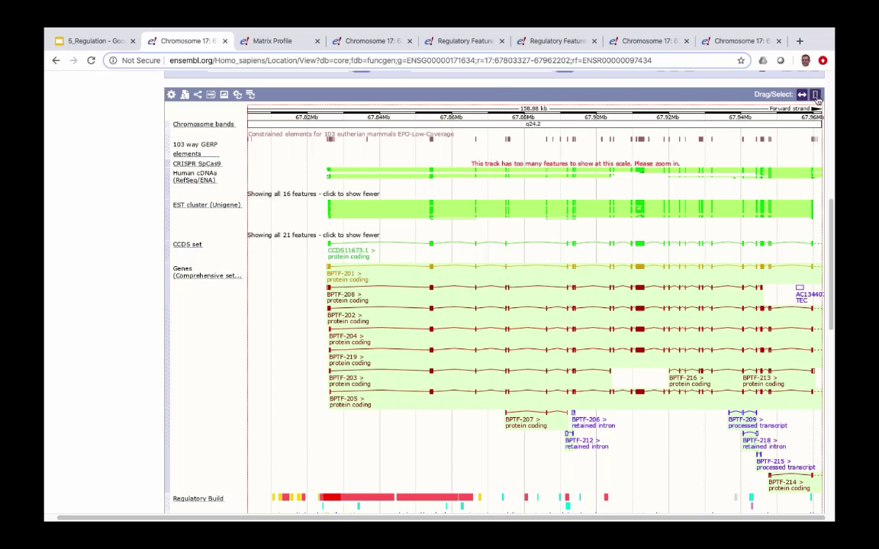
pyautogui.click(814, 94)
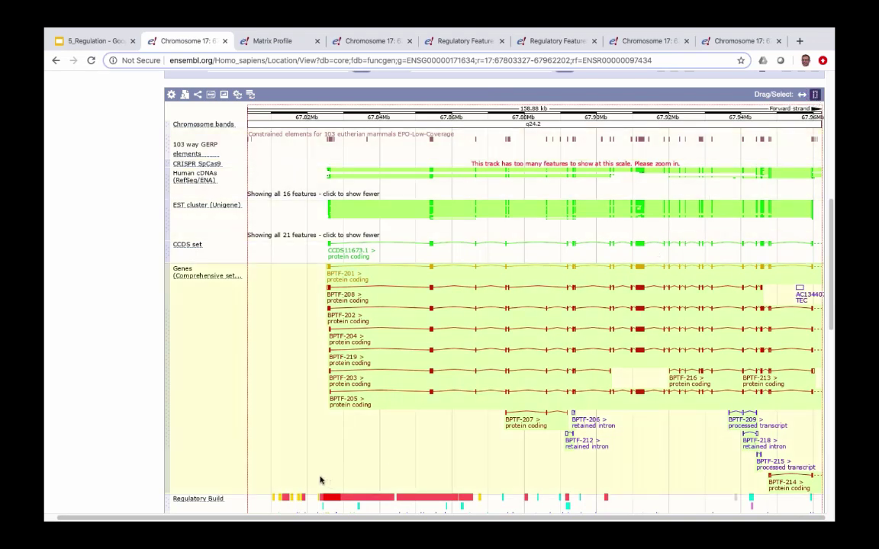
pyautogui.moveTo(319, 478); pyautogui.dragTo(344, 478)
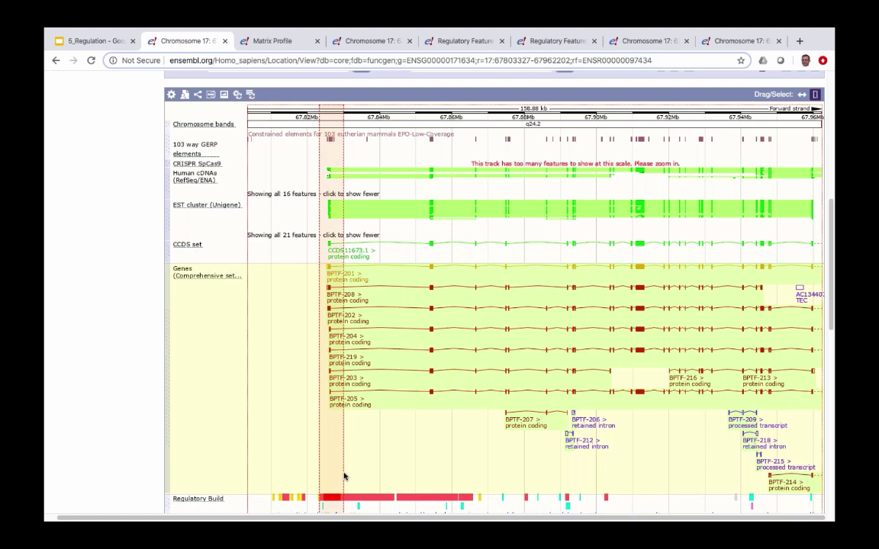
pyautogui.moveTo(343, 478); pyautogui.dragTo(343, 478)
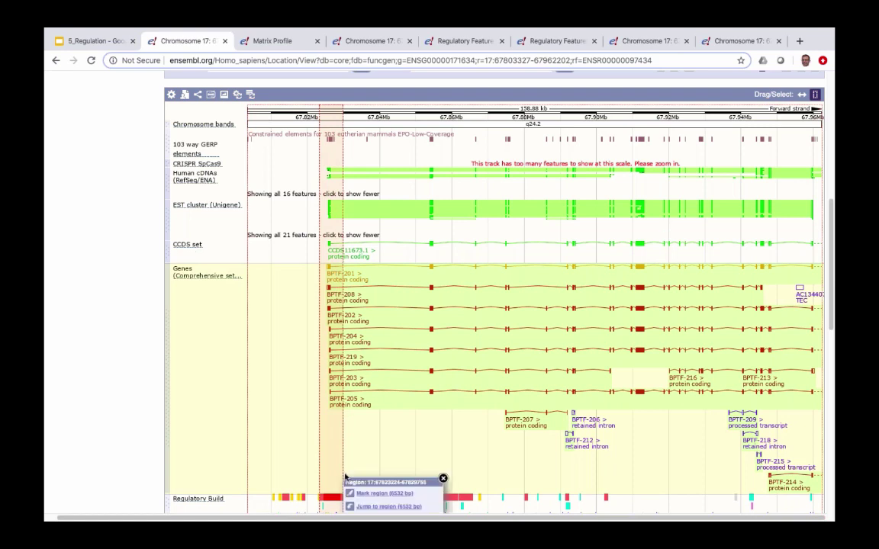
pyautogui.scroll(-1, 394, 437)
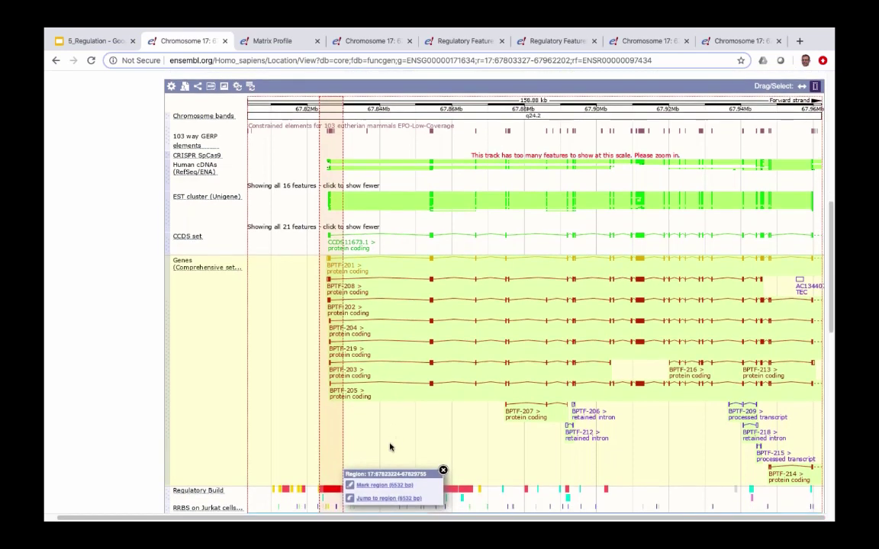
pyautogui.click(385, 503)
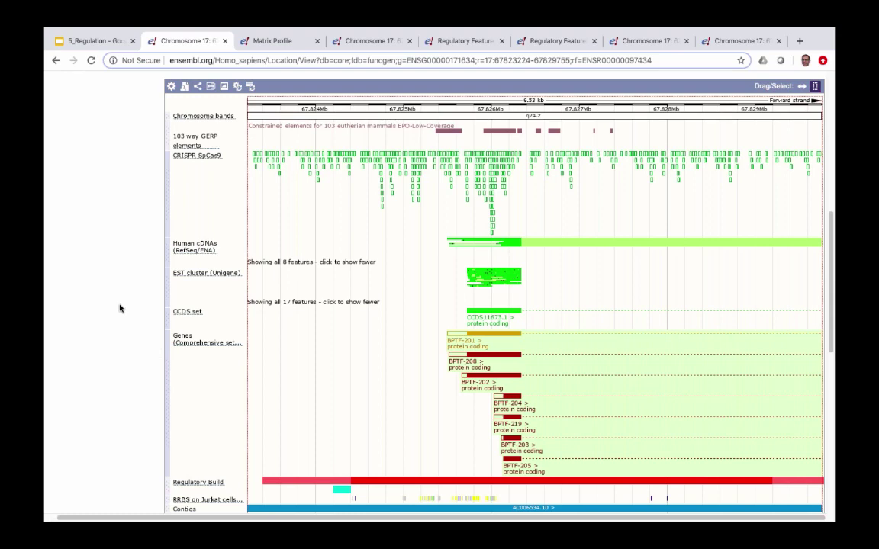
# Inspect the CRISPR SpCas9 sites and Jurkat methylation over the BPTF promoter, checking the colours against the methylation legend
pyautogui.scroll(-2, 120, 308)
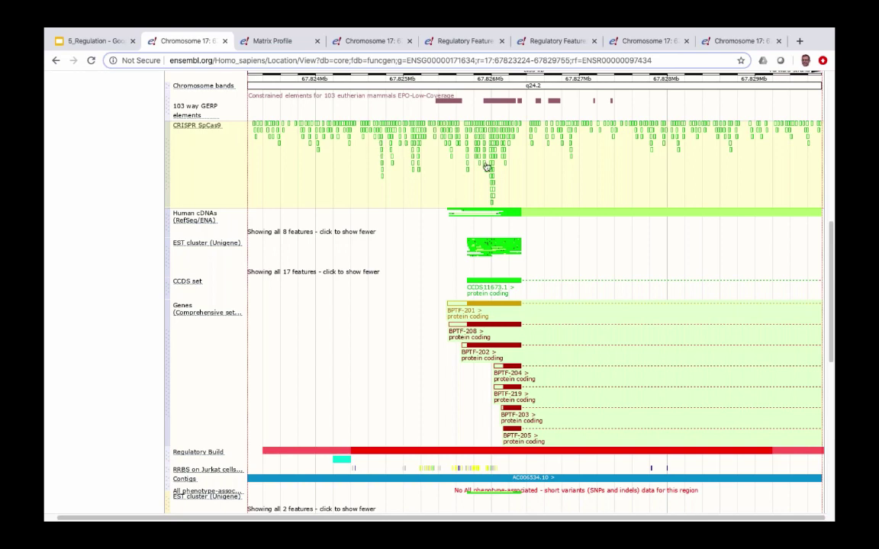
pyautogui.scroll(-5, 426, 176)
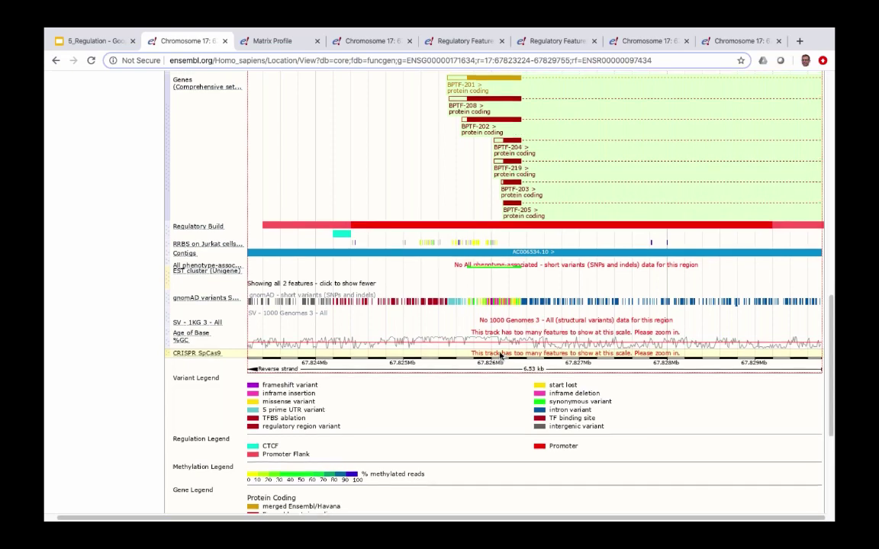
pyautogui.scroll(5, 500, 355)
pyautogui.scroll(1, 500, 355)
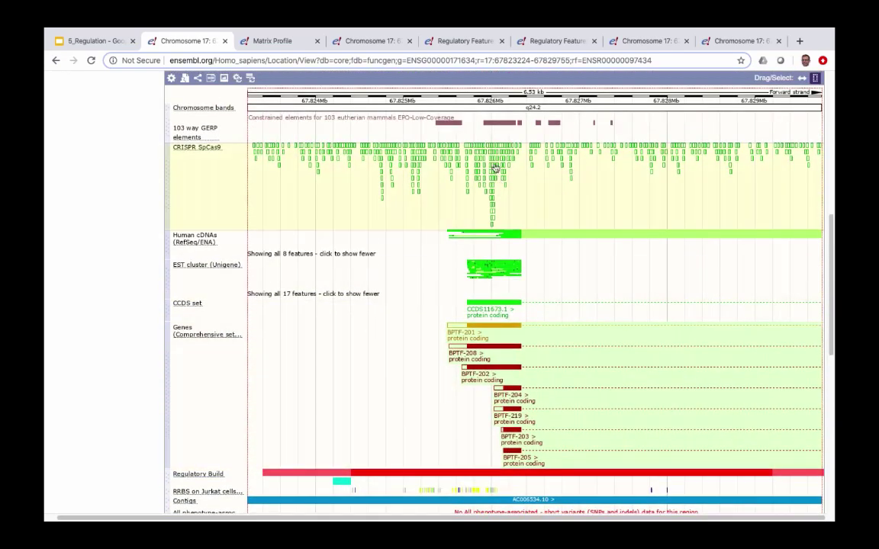